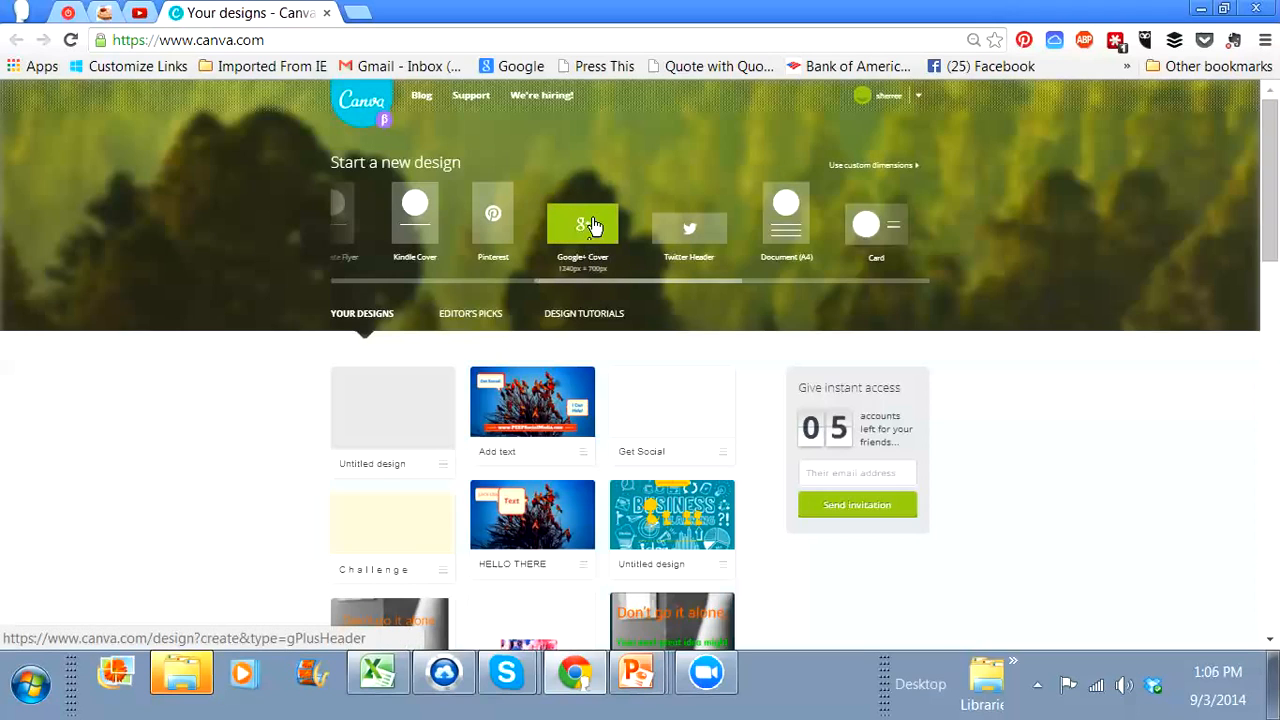
Step: Create a new Google+ Cover design and apply the rainy-window layout reading "Make dreams come true"
click(592, 226)
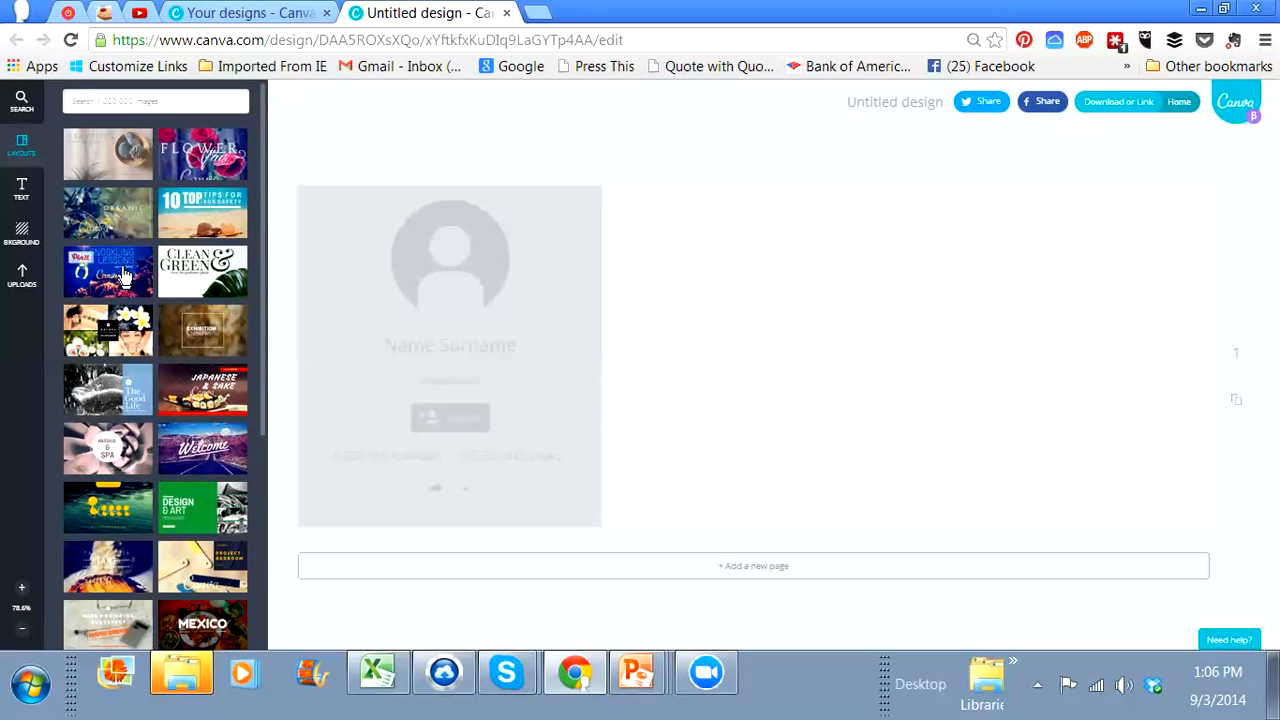
scroll(123, 272, down, 2)
scroll(125, 280, down, 3)
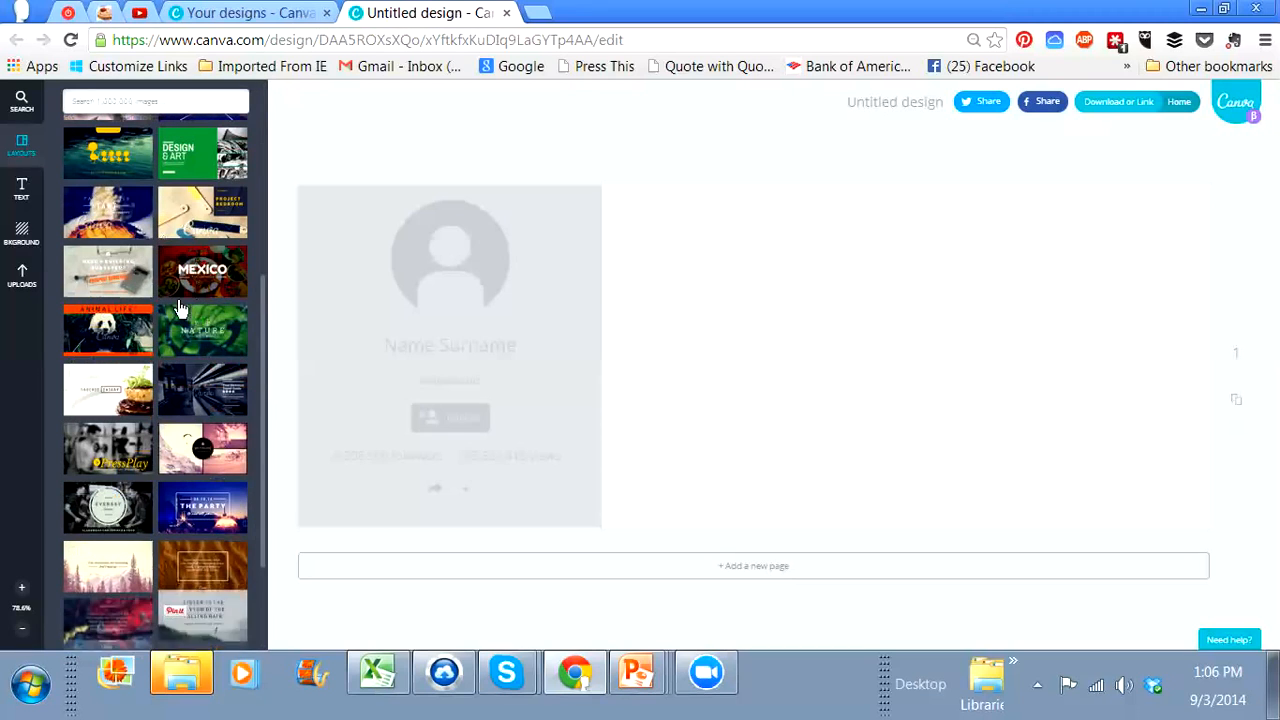
scroll(140, 306, down, 2)
scroll(140, 305, down, 2)
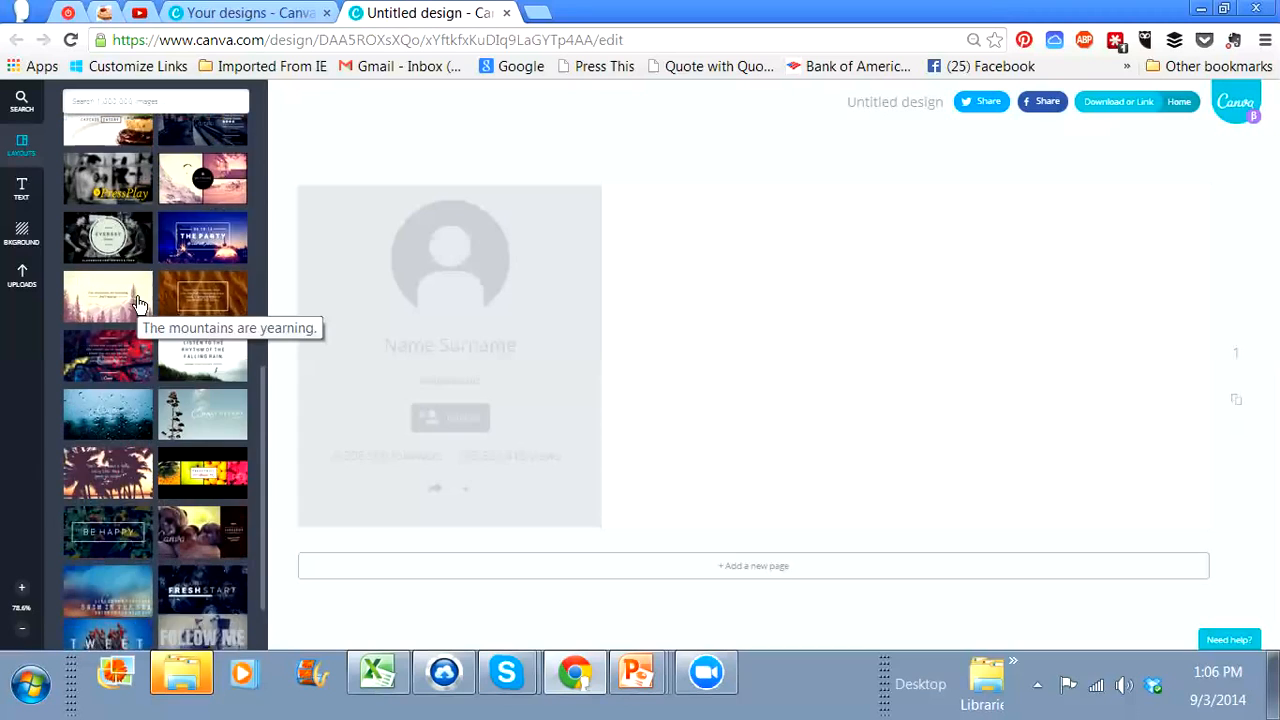
click(128, 404)
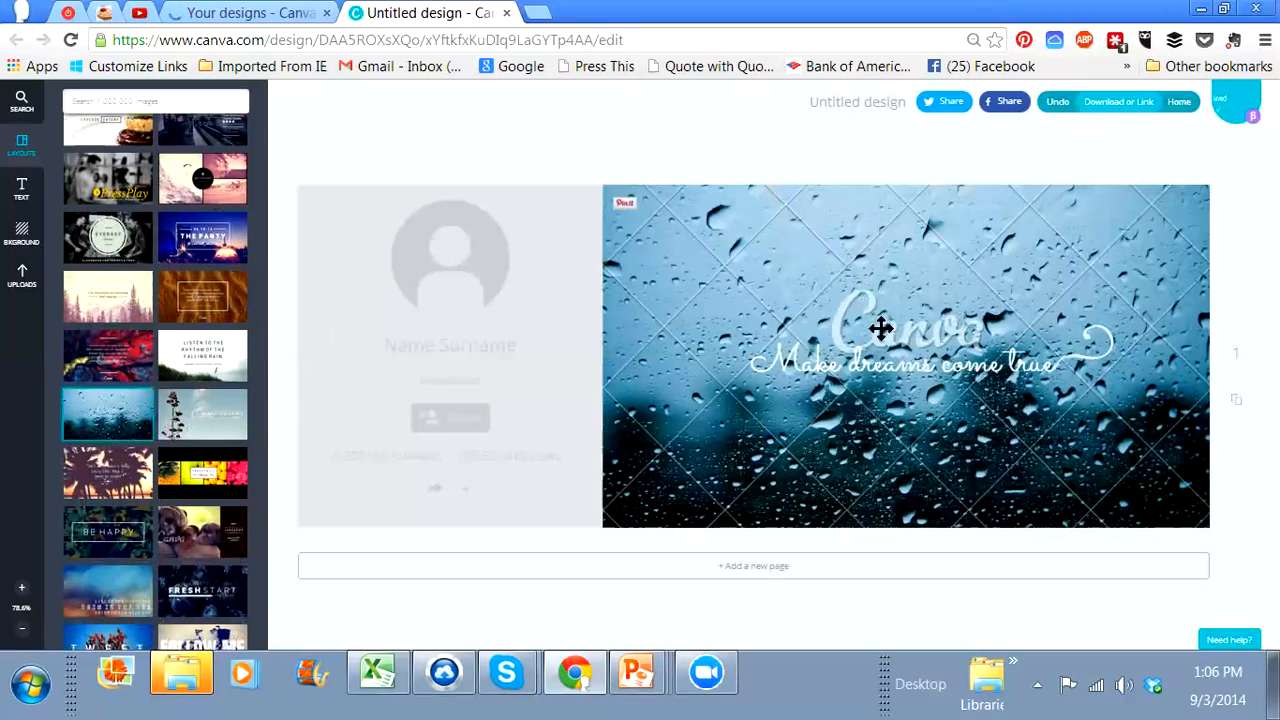
Step: Delete the rainy-window layout's contents to leave the cover blank
click(873, 358)
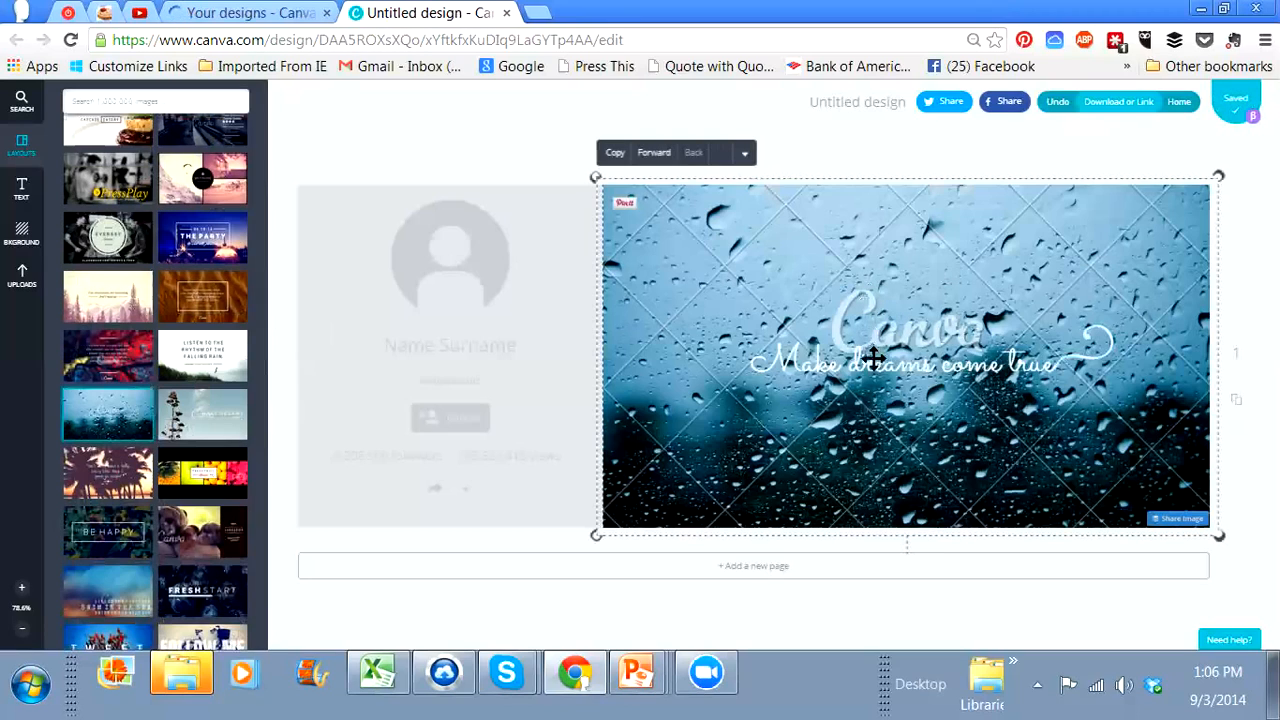
click(828, 378)
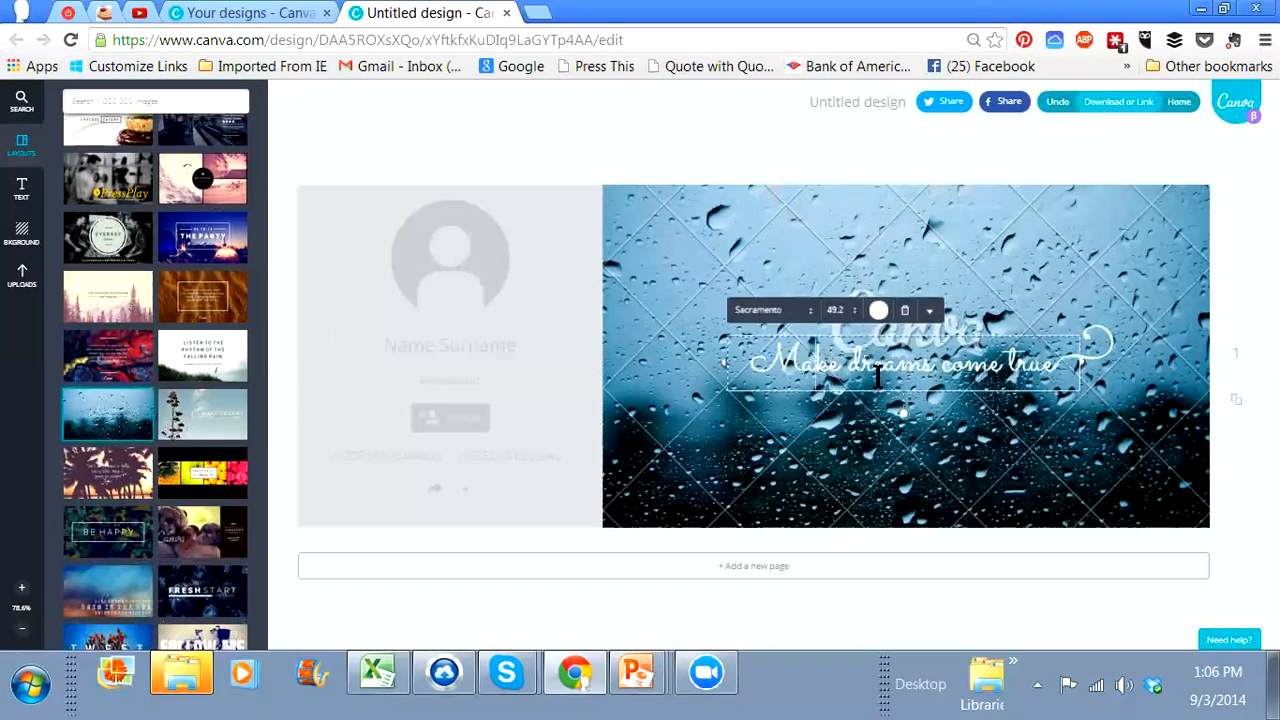
click(764, 238)
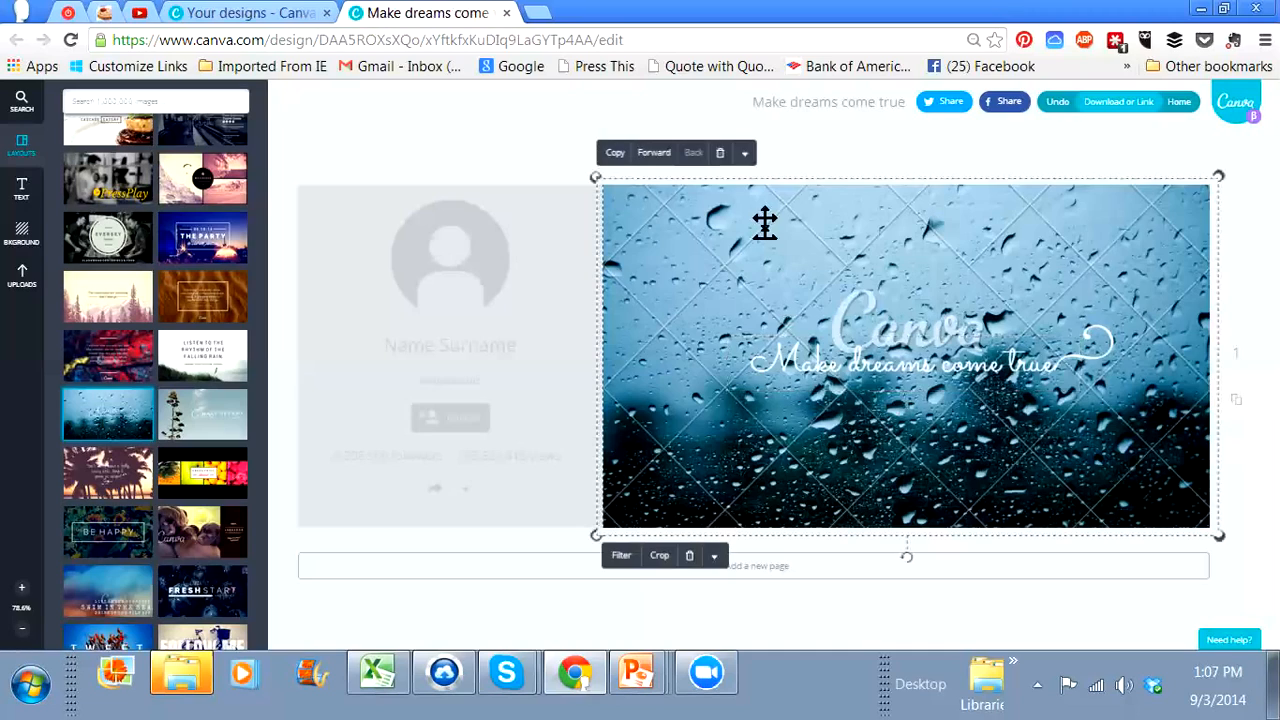
key(Delete)
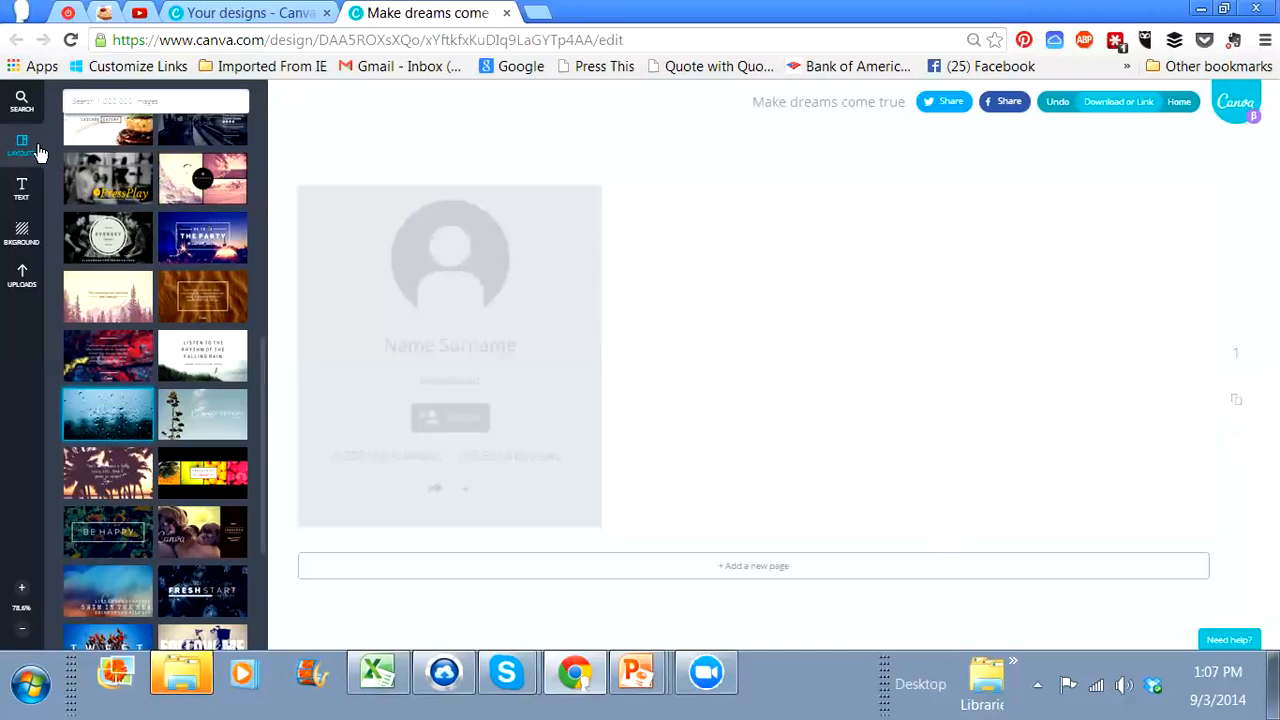
Step: Insert the previously uploaded photo of orange birds in a tree and enlarge it to fill the cover
click(22, 276)
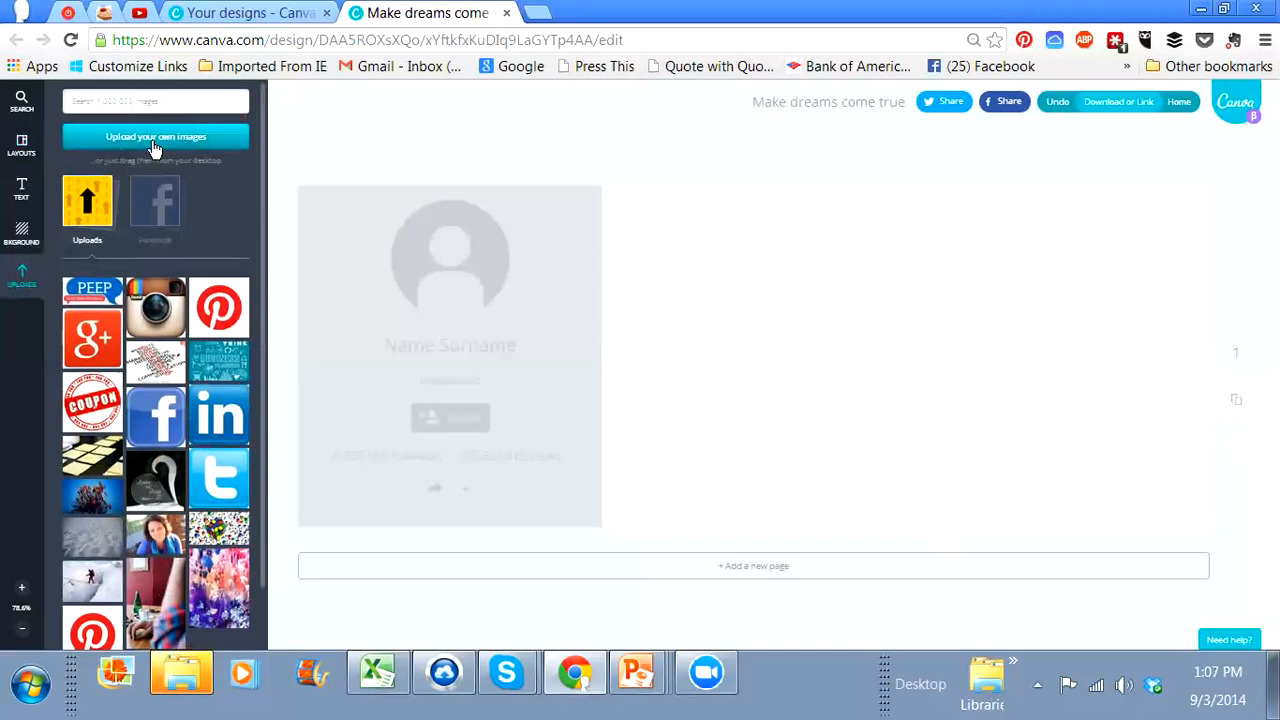
click(155, 140)
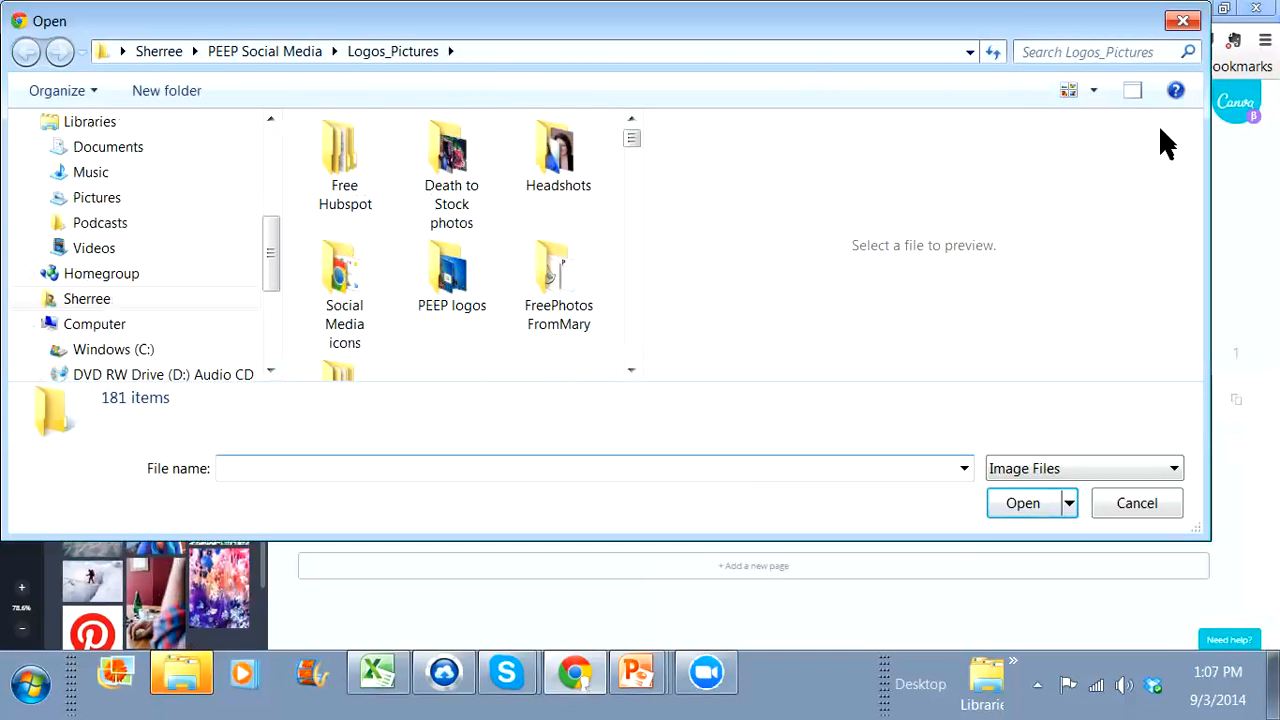
click(1180, 24)
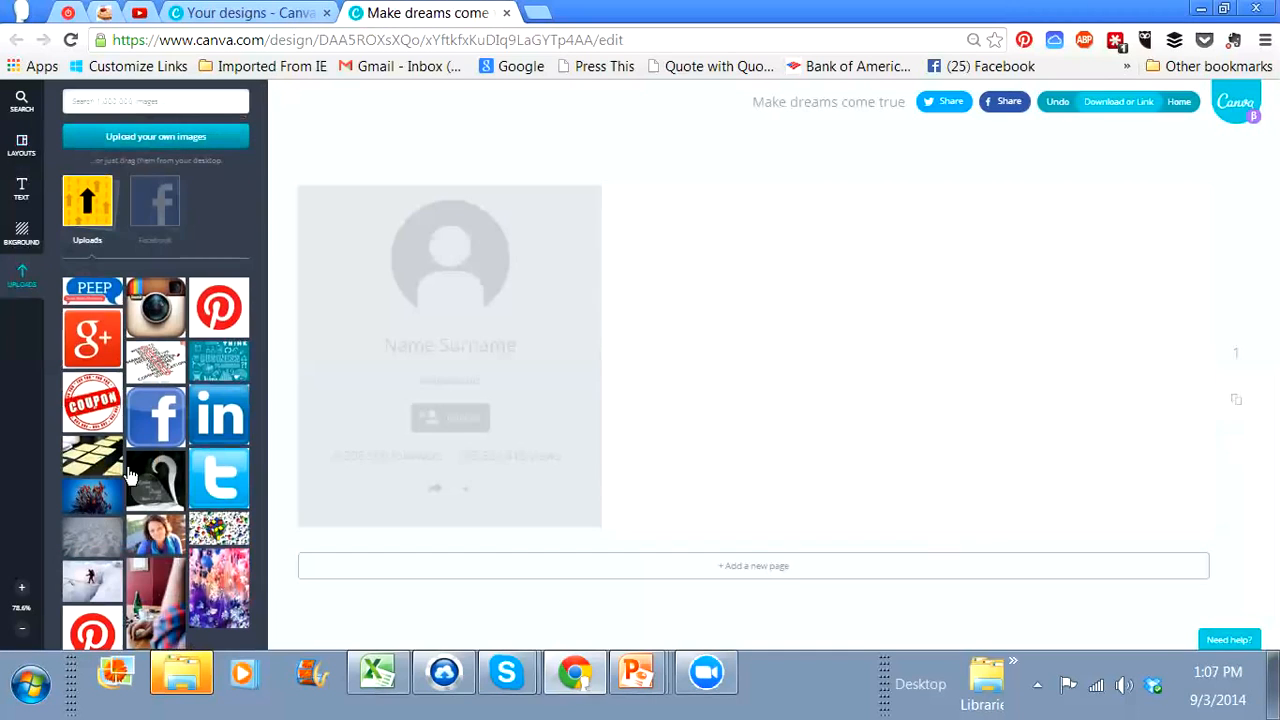
scroll(170, 388, down, 1)
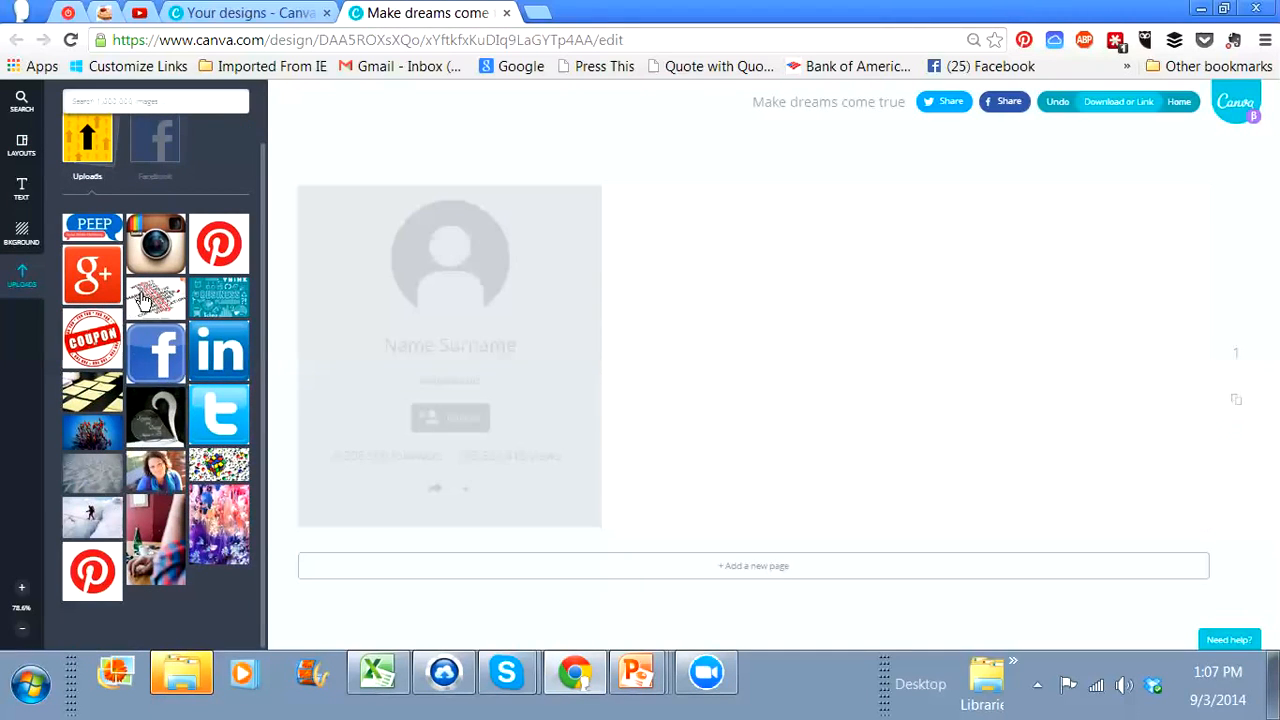
click(88, 438)
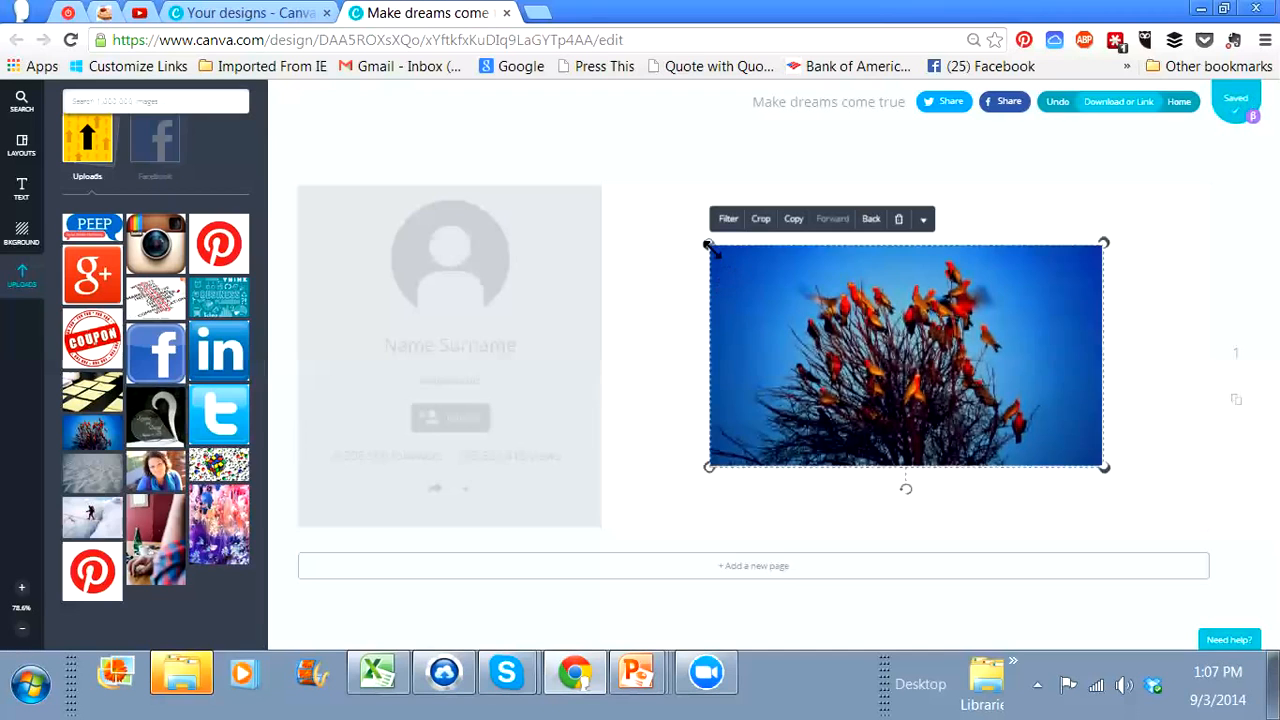
drag(703, 241, 597, 181)
drag(1104, 466, 1197, 563)
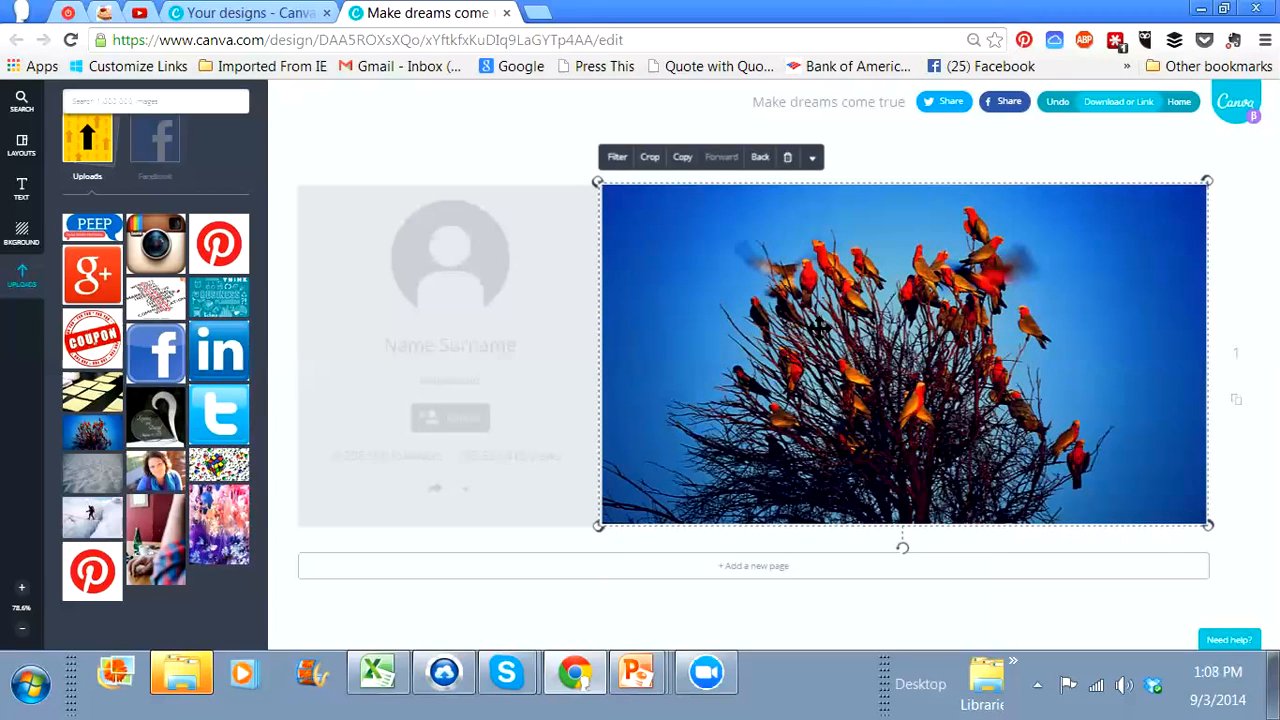
click(27, 190)
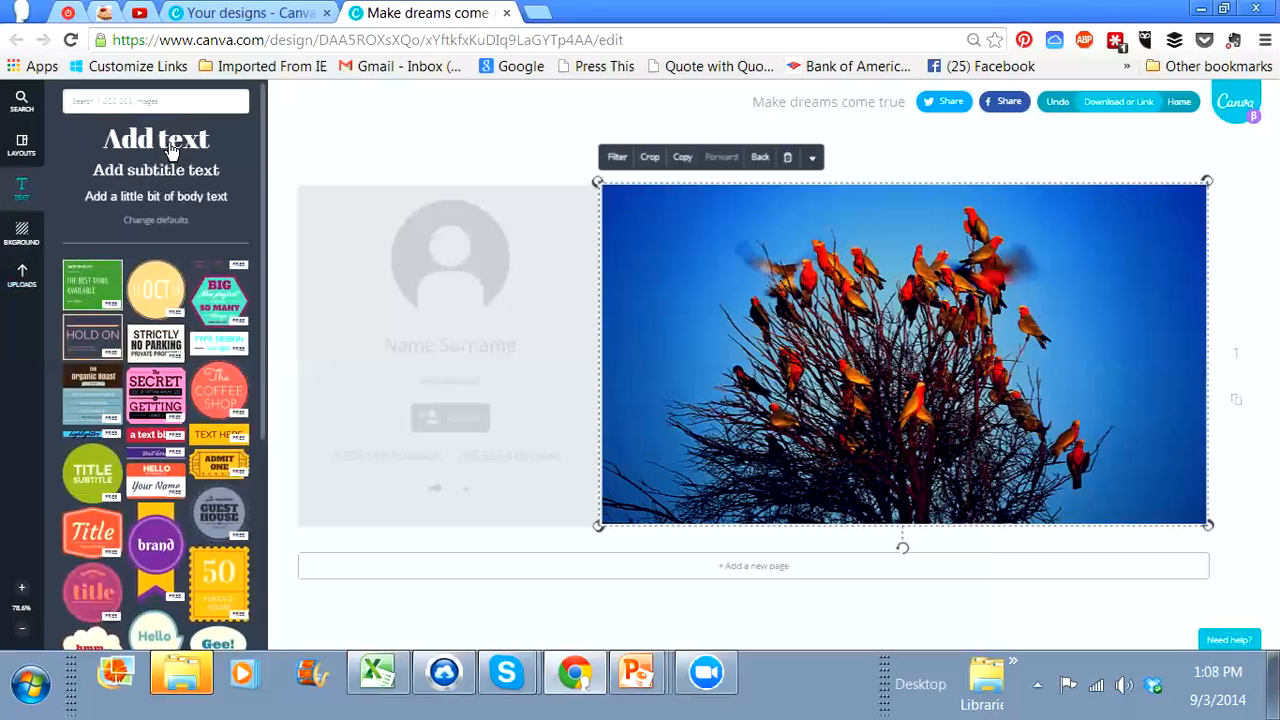
click(170, 150)
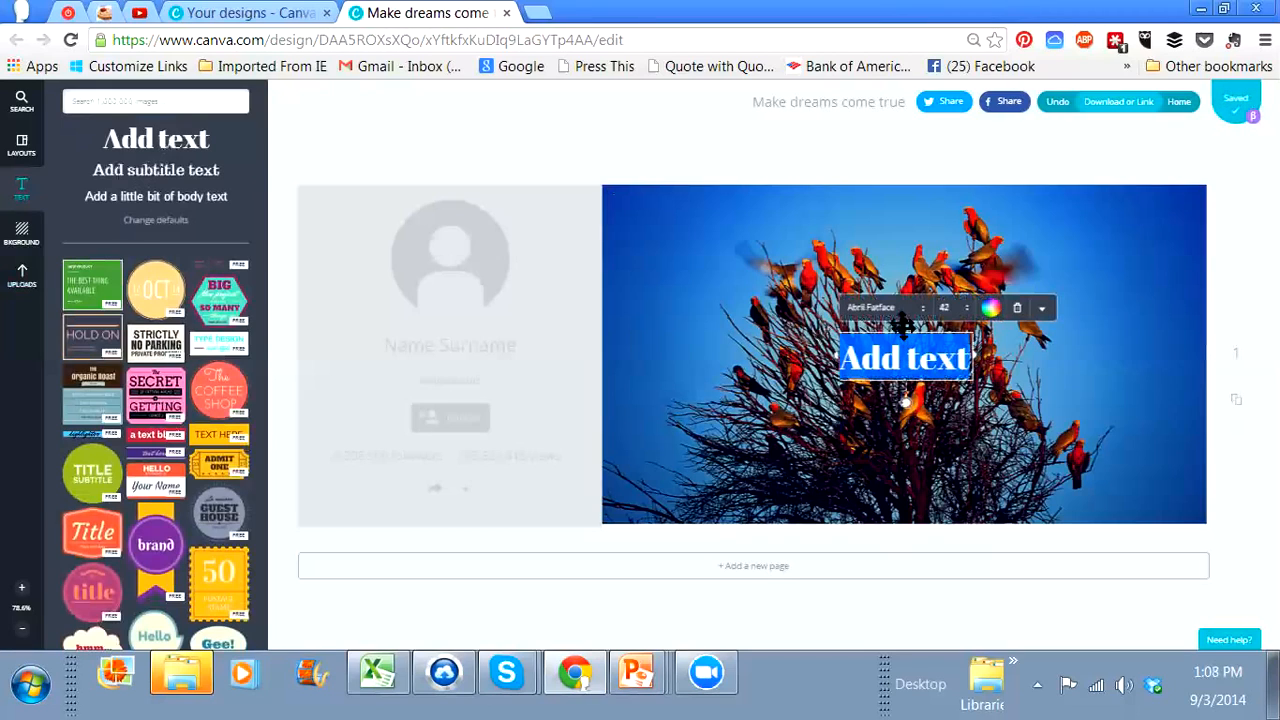
click(946, 314)
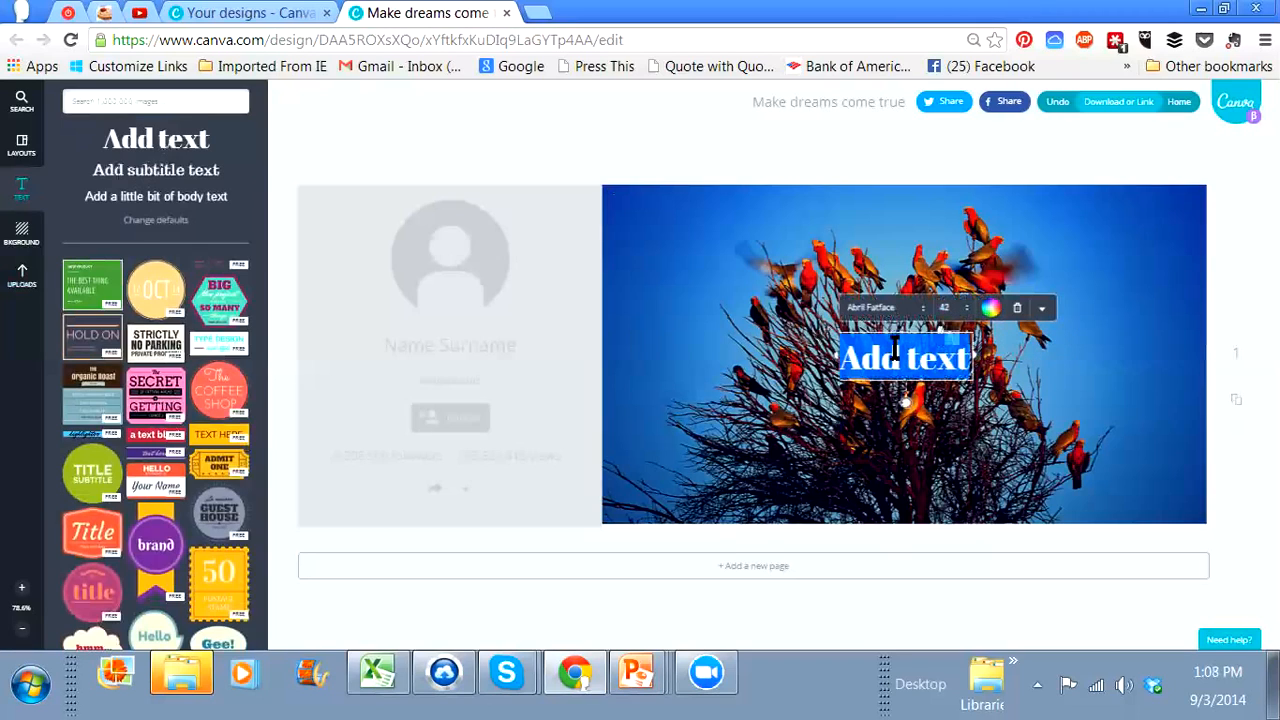
key(BackSpace)
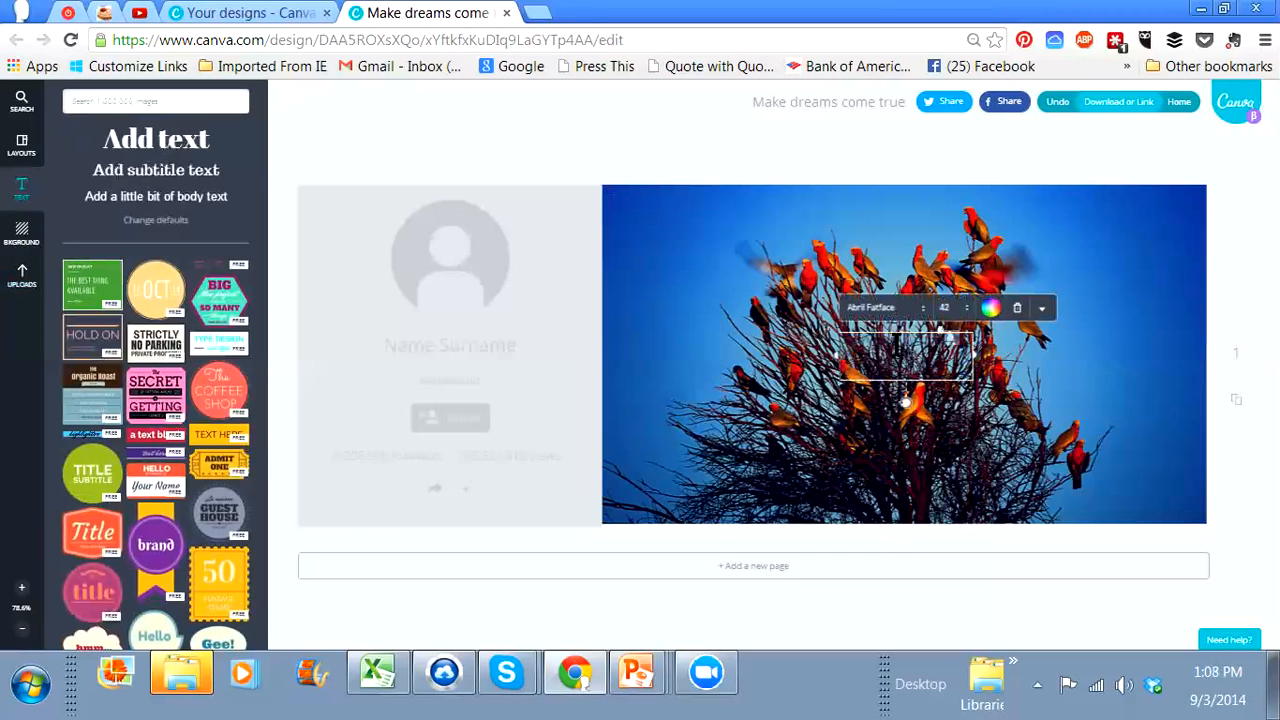
click(886, 325)
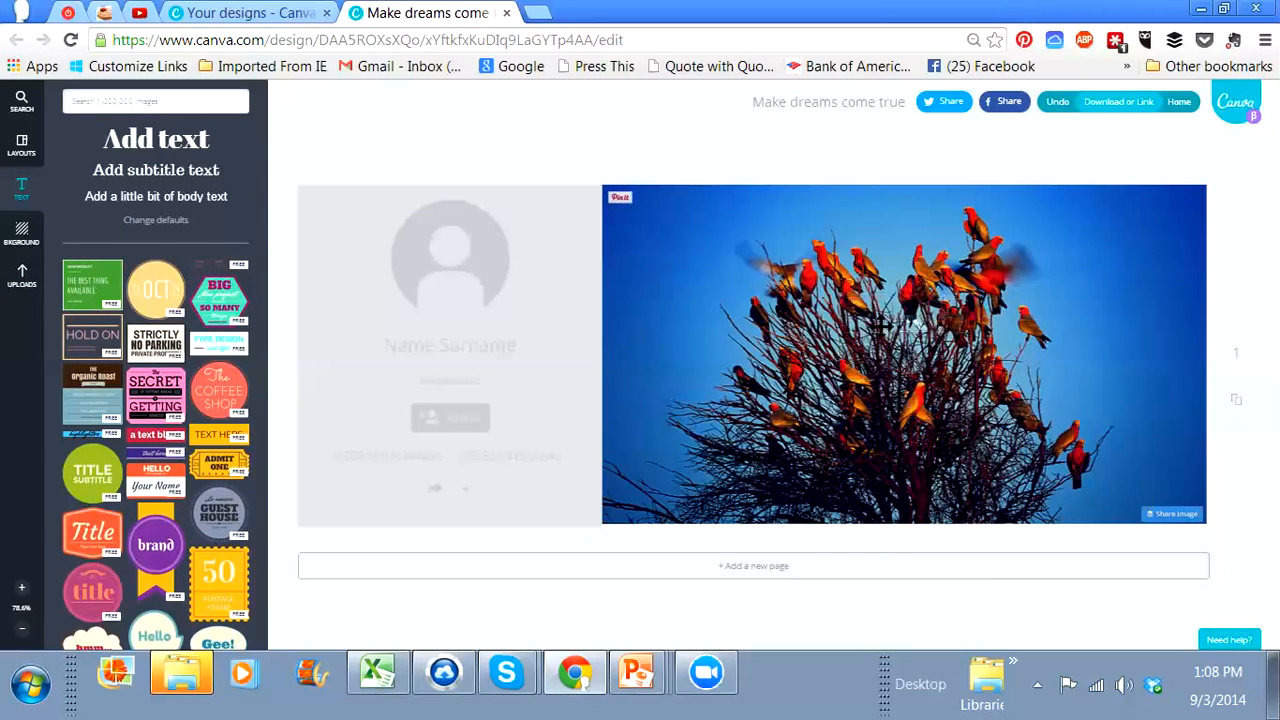
Step: Add the cream speech bubble with an orange border and orange "Text" onto the bird photo
scroll(83, 210, down, 4)
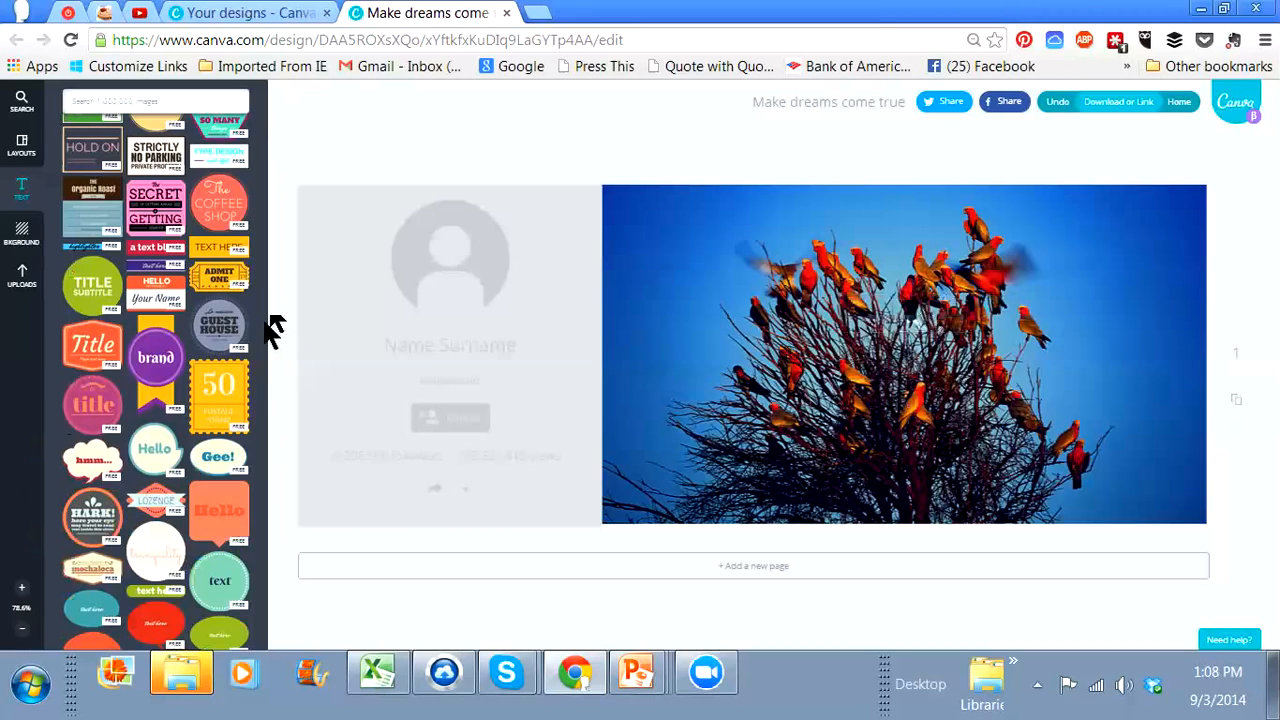
scroll(230, 373, down, 4)
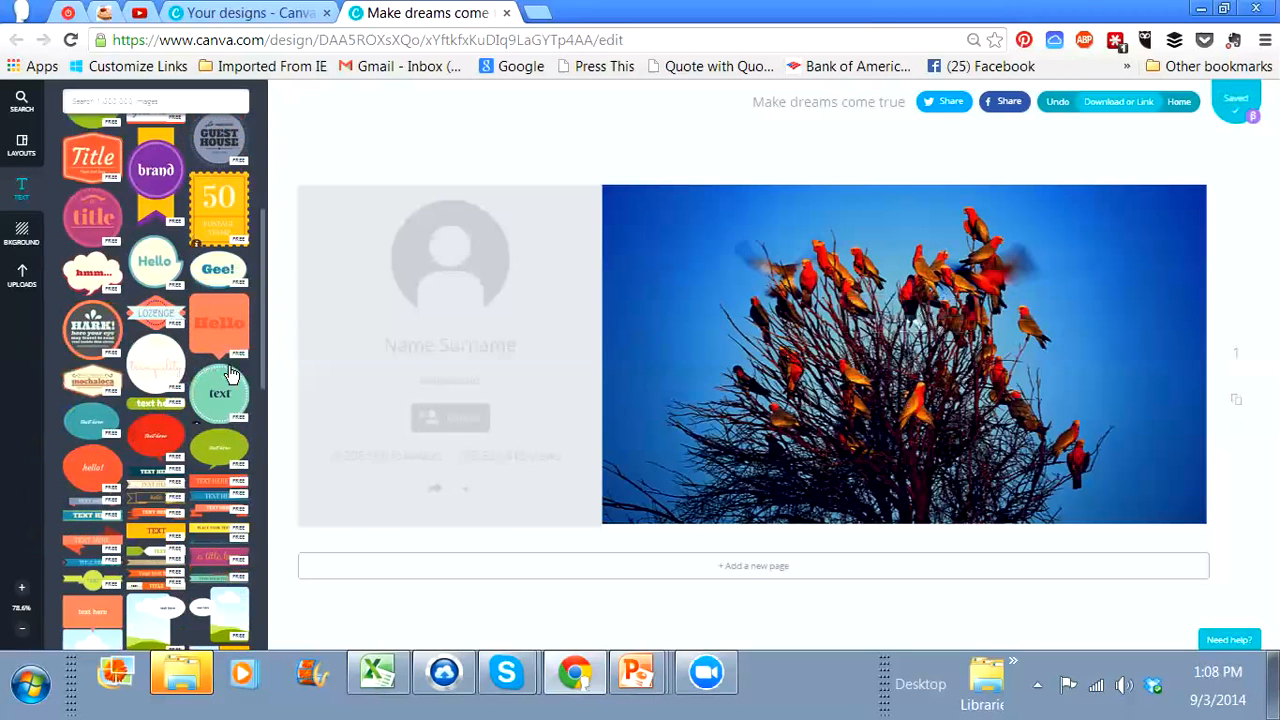
scroll(230, 373, down, 4)
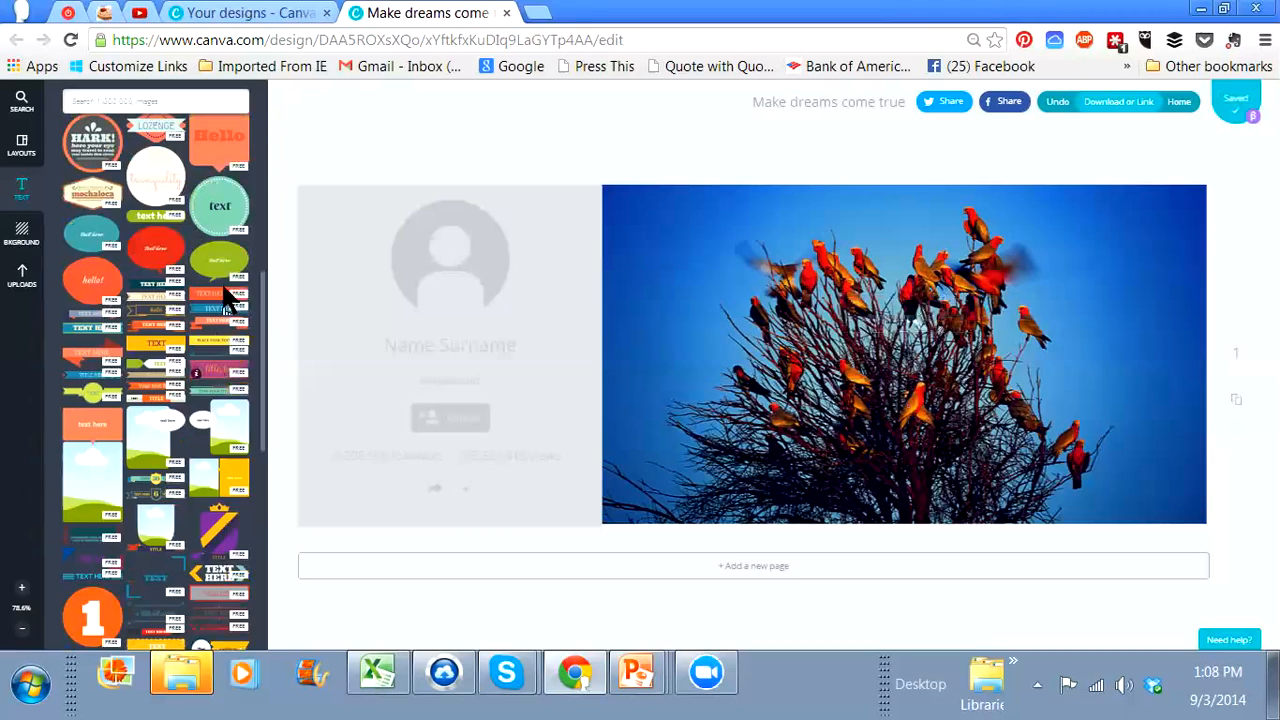
scroll(225, 293, down, 4)
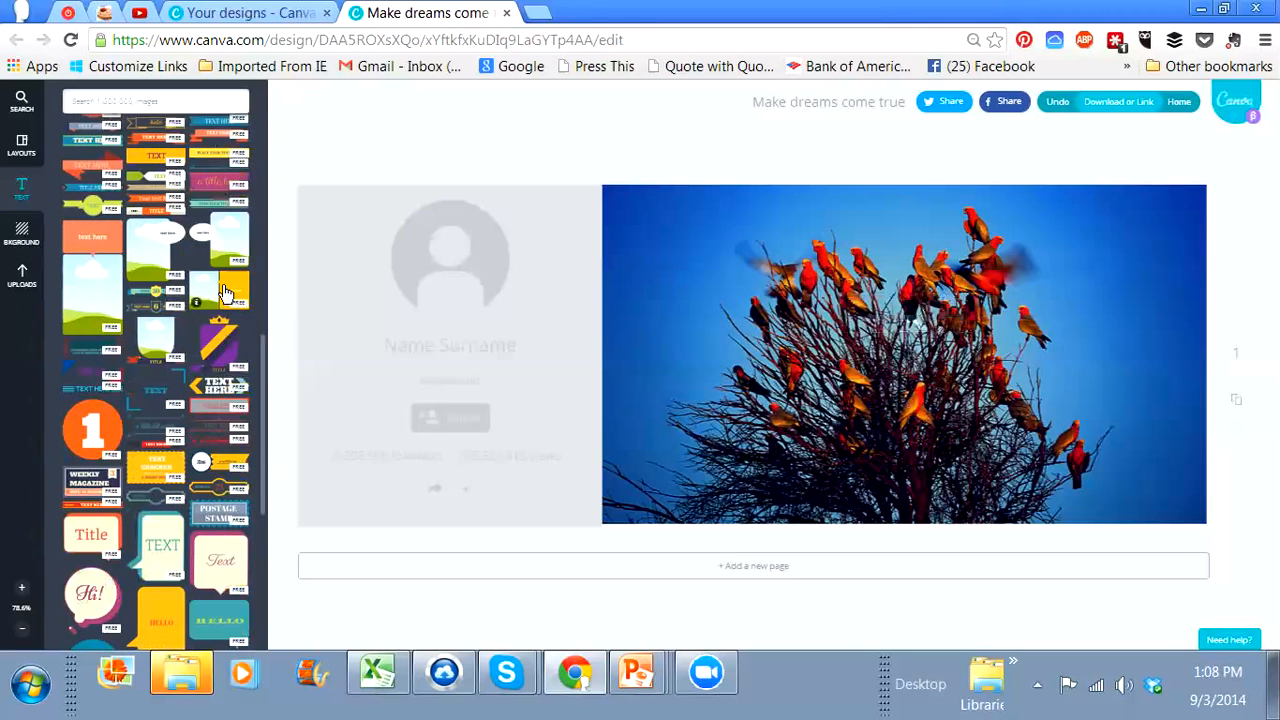
scroll(225, 293, down, 6)
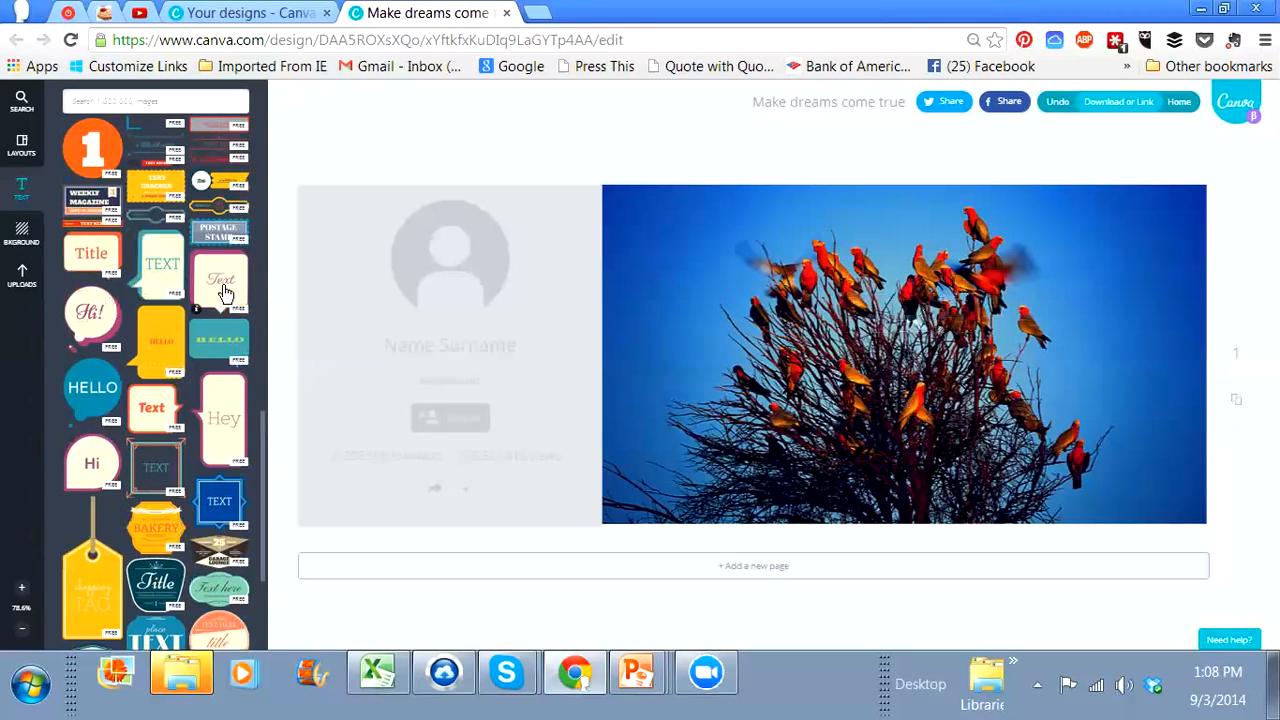
scroll(224, 291, down, 2)
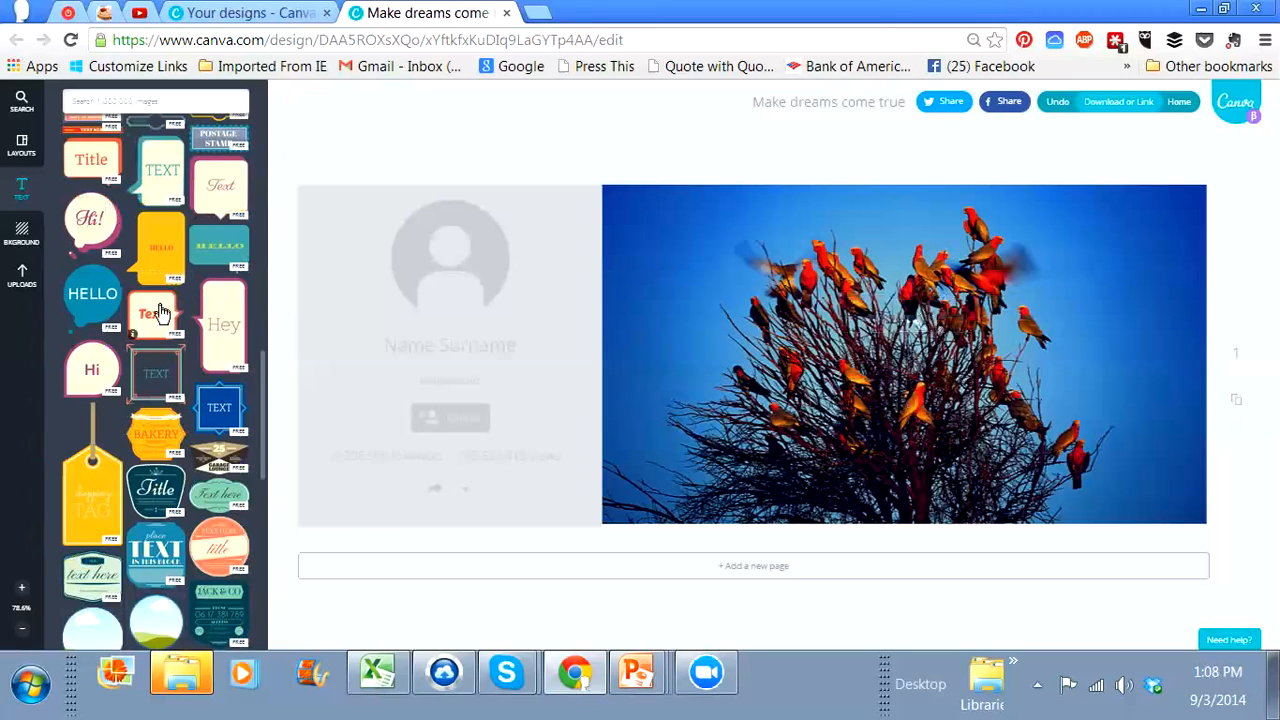
drag(160, 314, 803, 265)
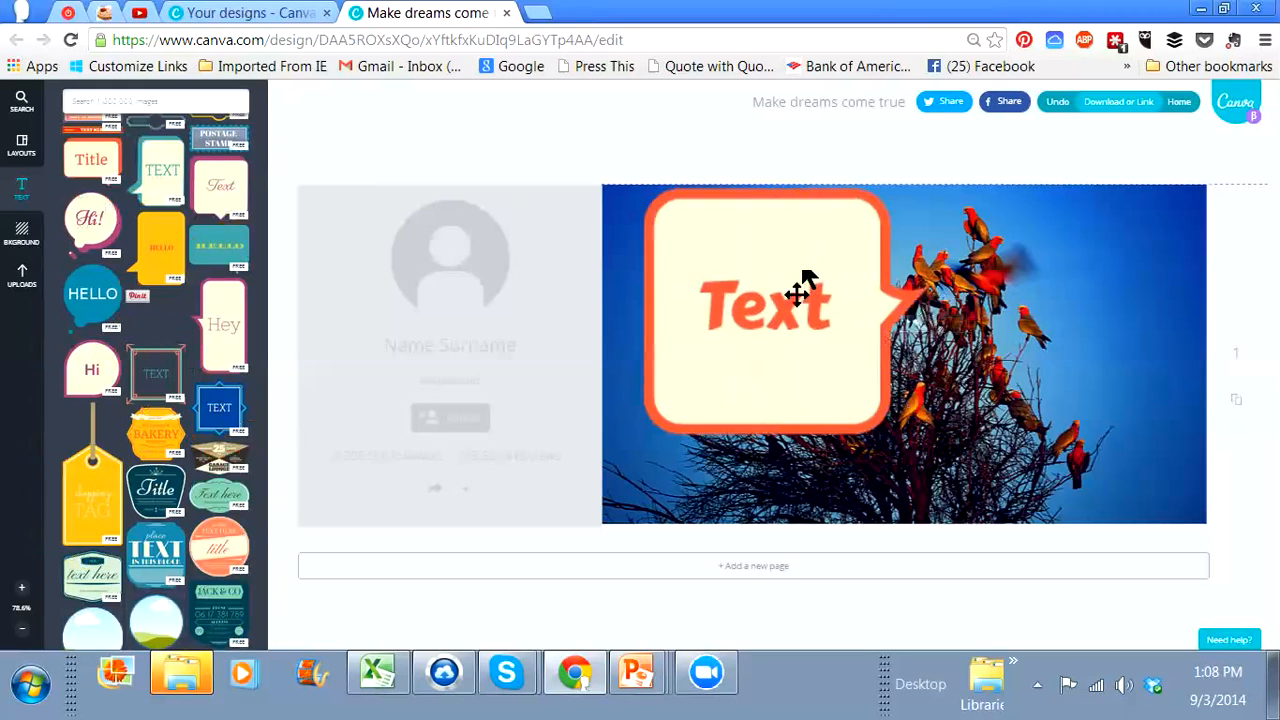
Step: Shrink the speech bubble and place it near the upper-left corner of the photo, slightly below the edge
click(803, 286)
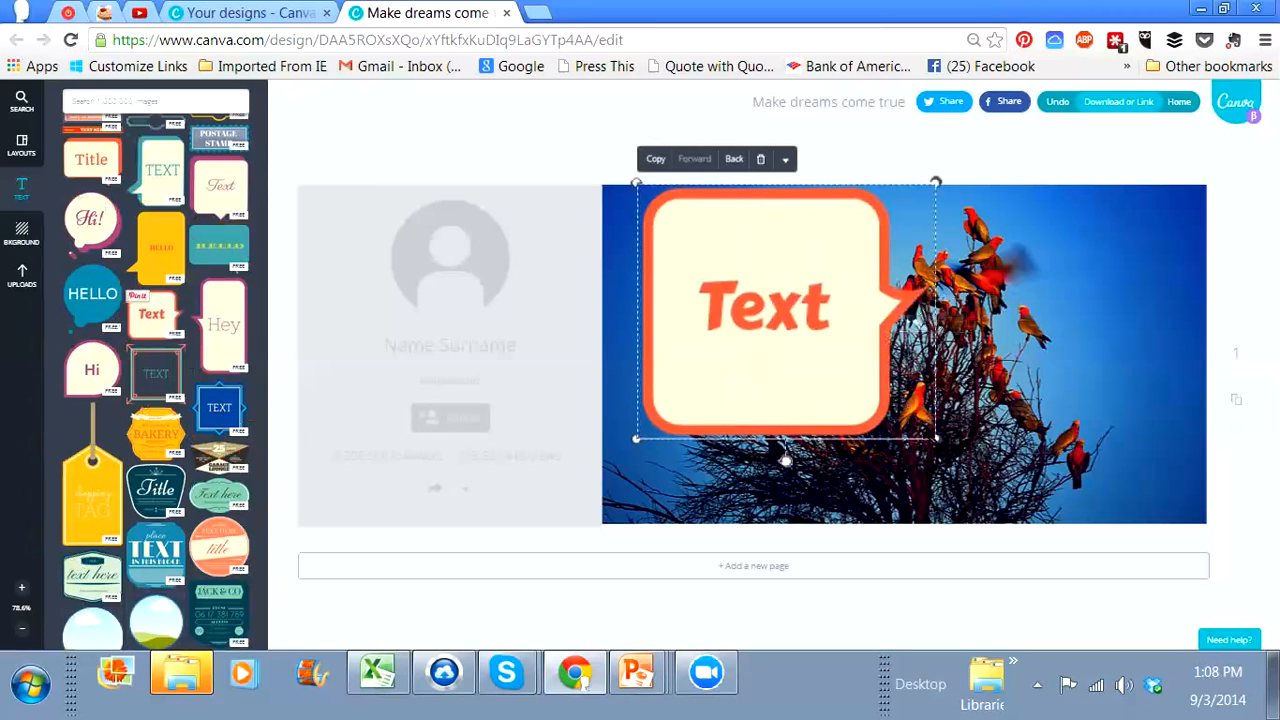
drag(935, 438, 738, 306)
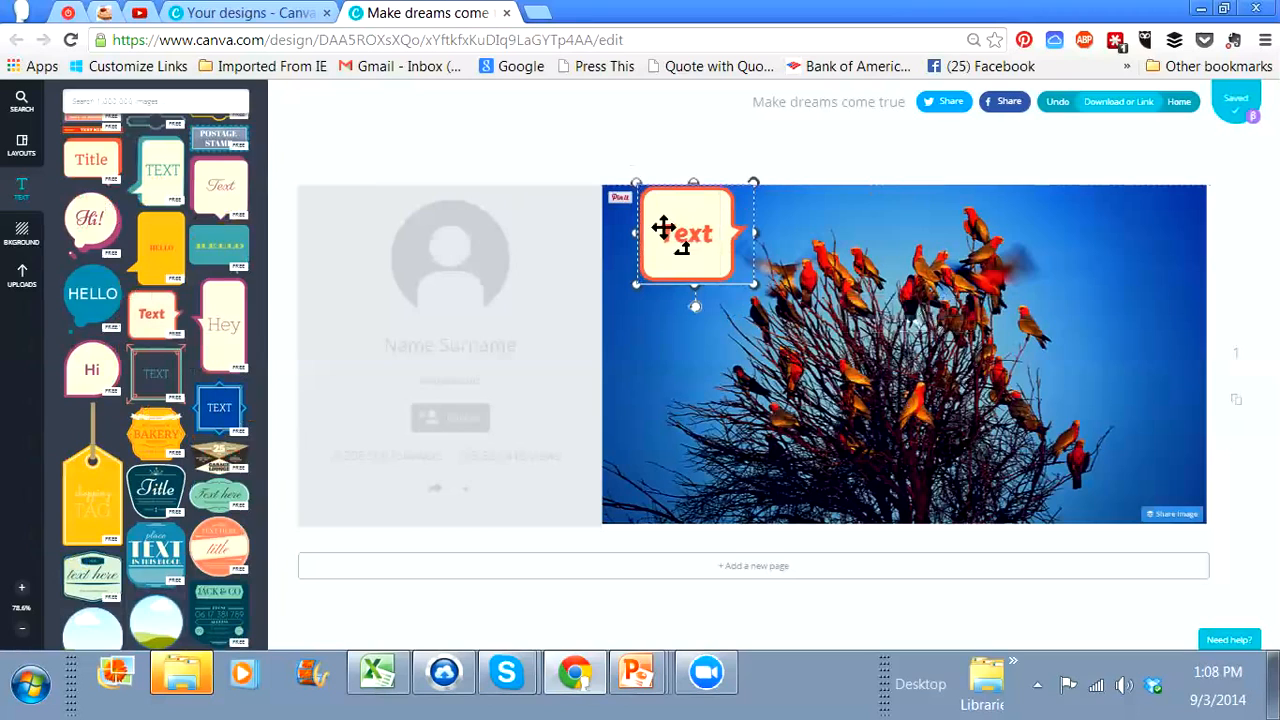
drag(663, 229, 663, 265)
click(663, 265)
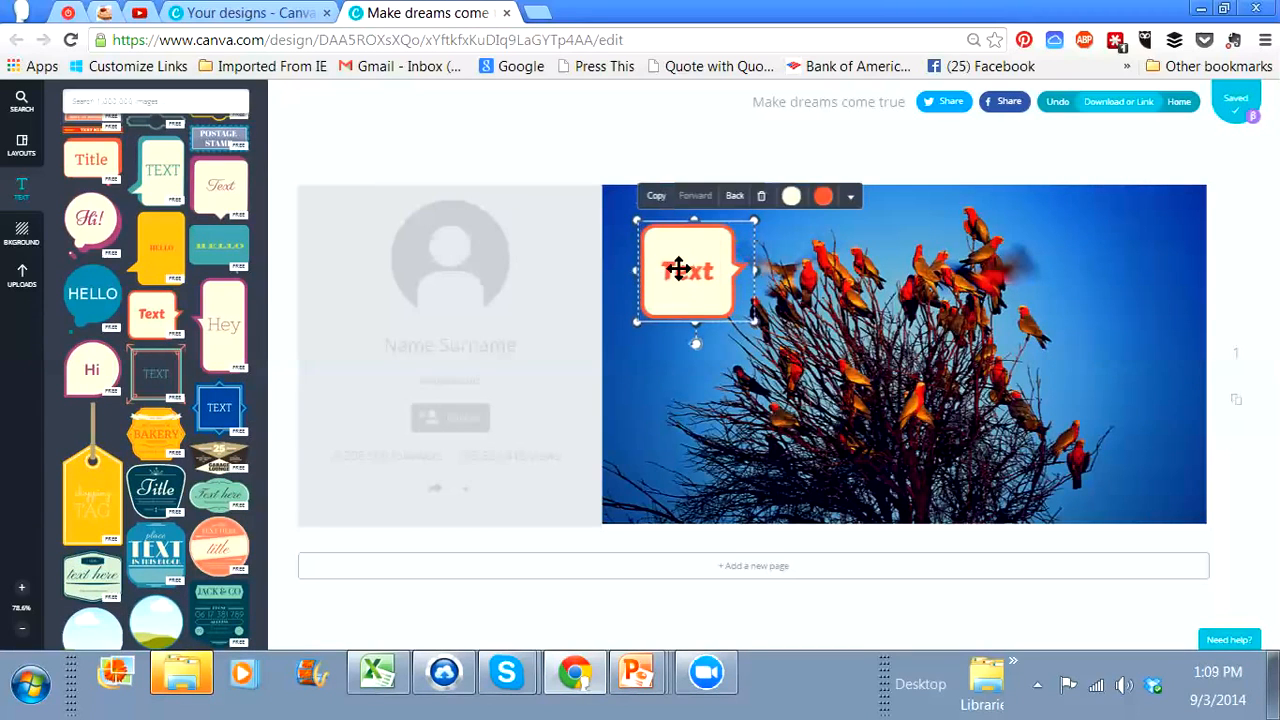
Step: Replace the speech bubble's text with "Get Social"
double_click(687, 271)
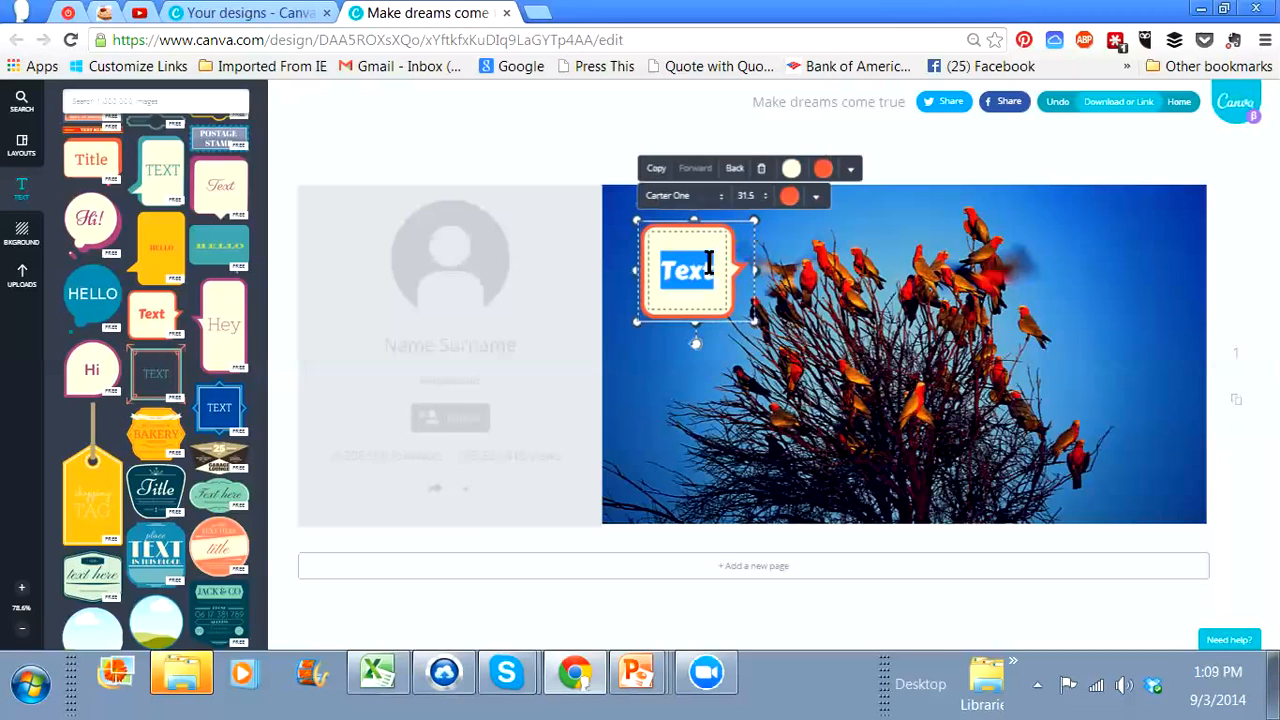
text(Get Social)
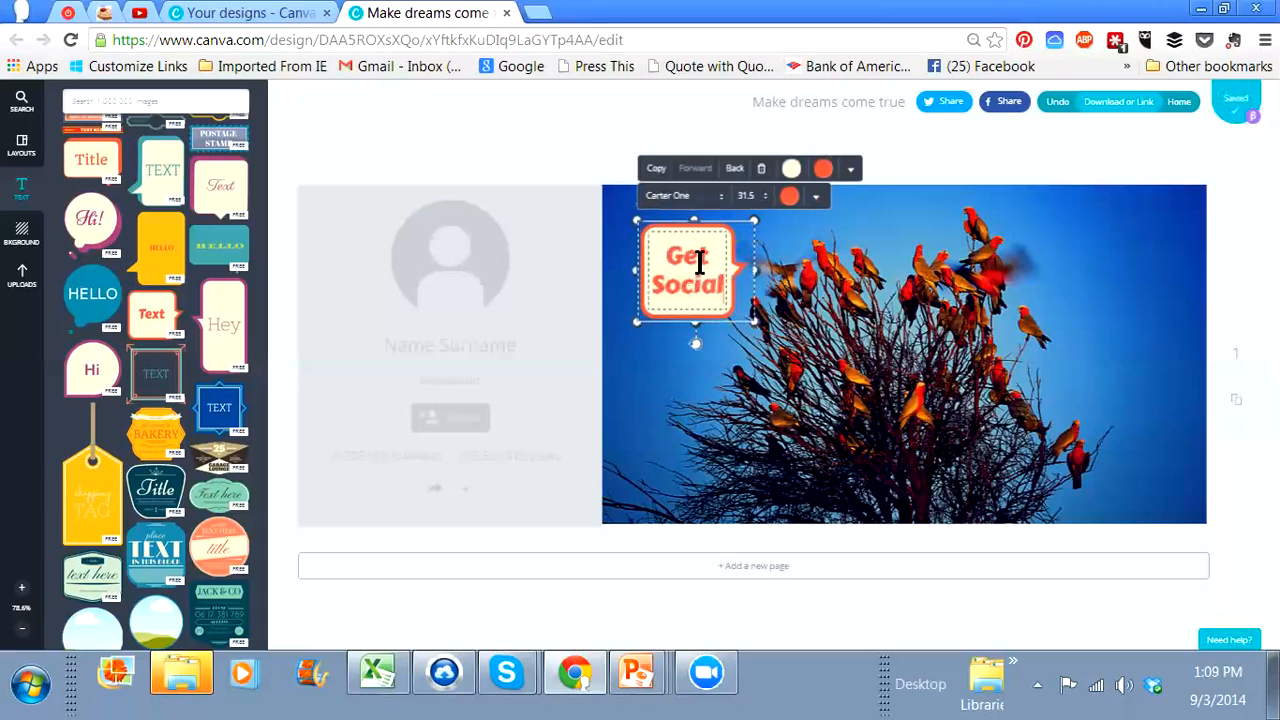
Step: Add a custom magenta colour, e302d8, for the "Get Social" text
drag(723, 279, 669, 255)
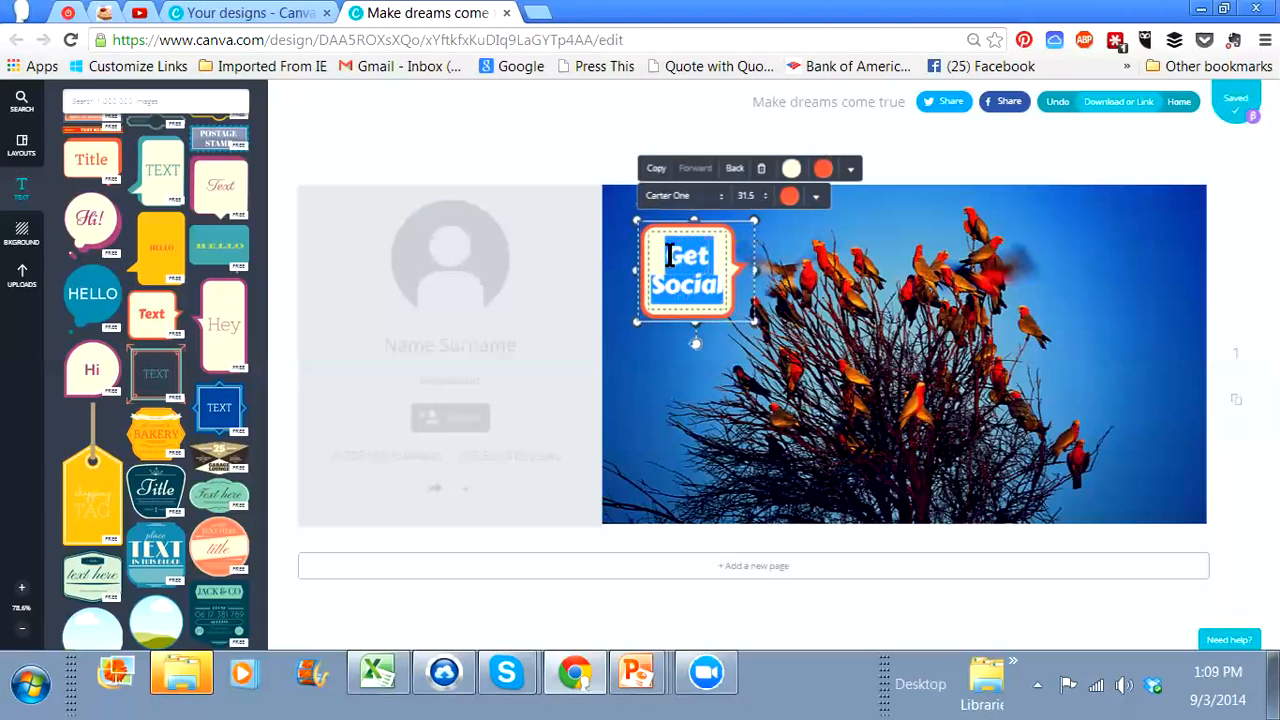
click(795, 200)
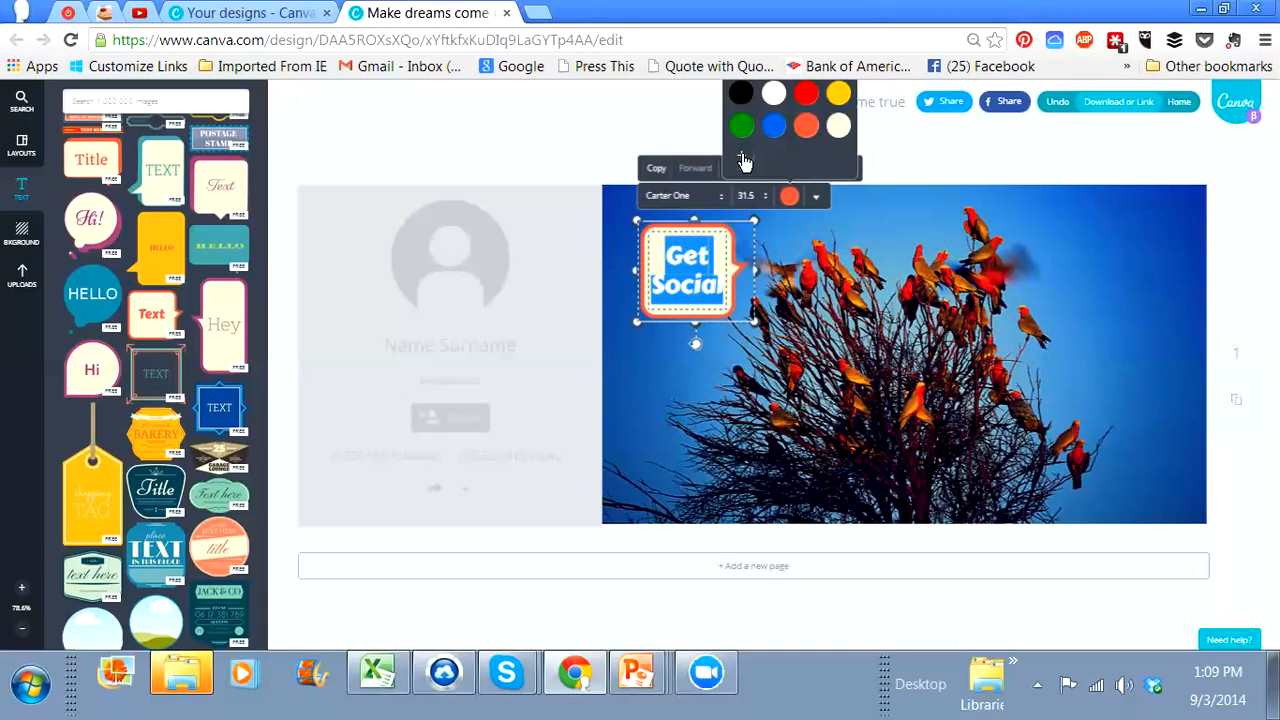
click(743, 160)
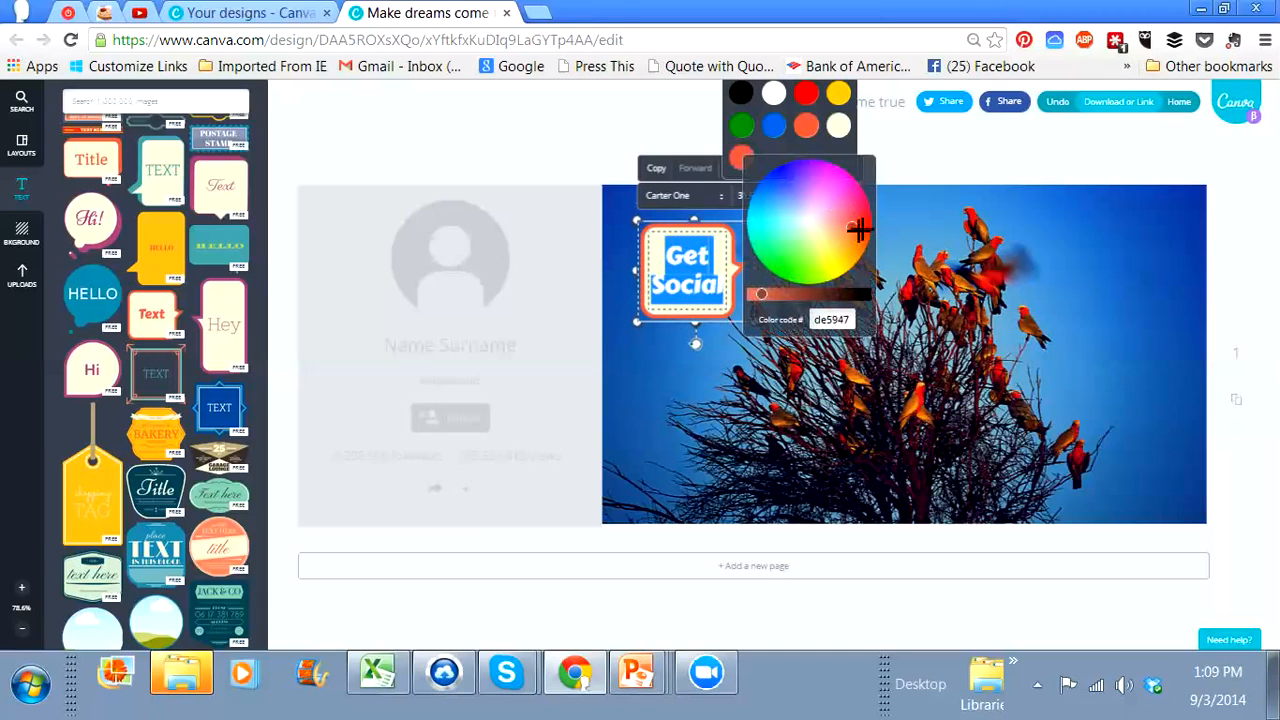
mouse_move(852, 231)
mouse_down()
mouse_move(827, 261)
mouse_move(908, 177)
mouse_move(858, 207)
mouse_move(842, 240)
mouse_move(829, 214)
mouse_move(841, 172)
mouse_up()
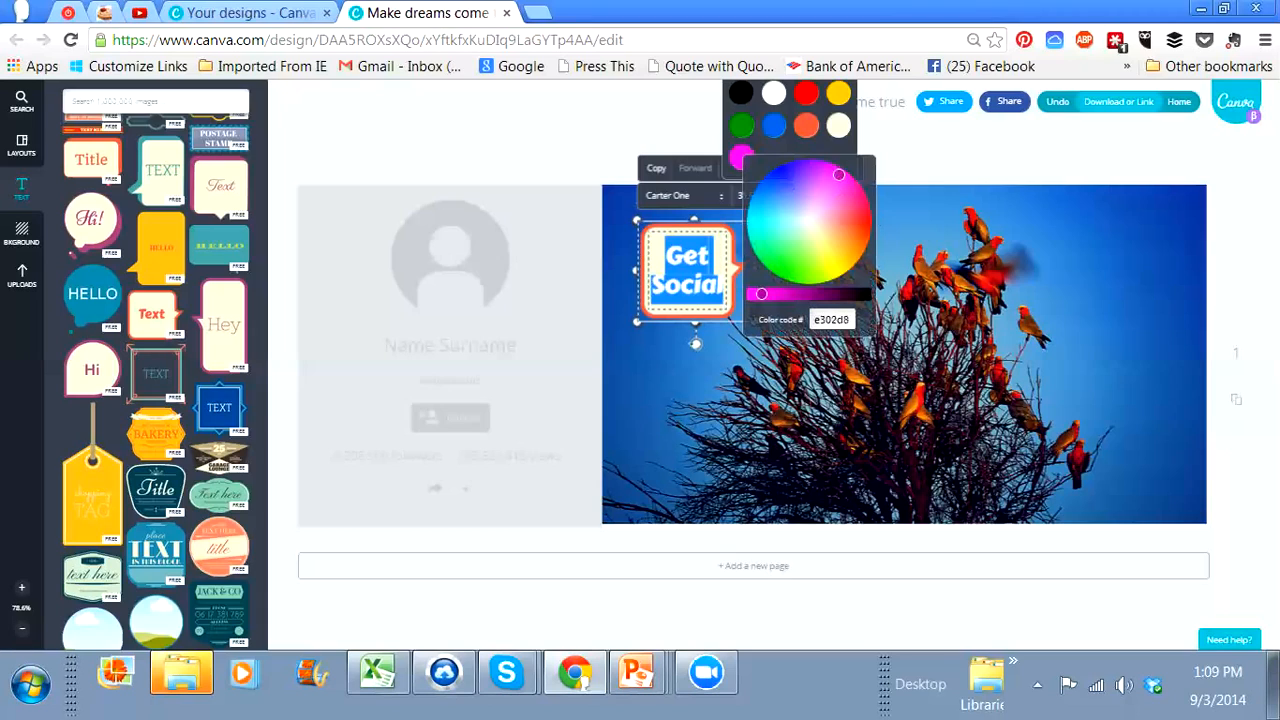
Step: Shift the "Get Social" text's custom colour to a pinkish red and replace it with the palette's blue
drag(840, 178, 852, 202)
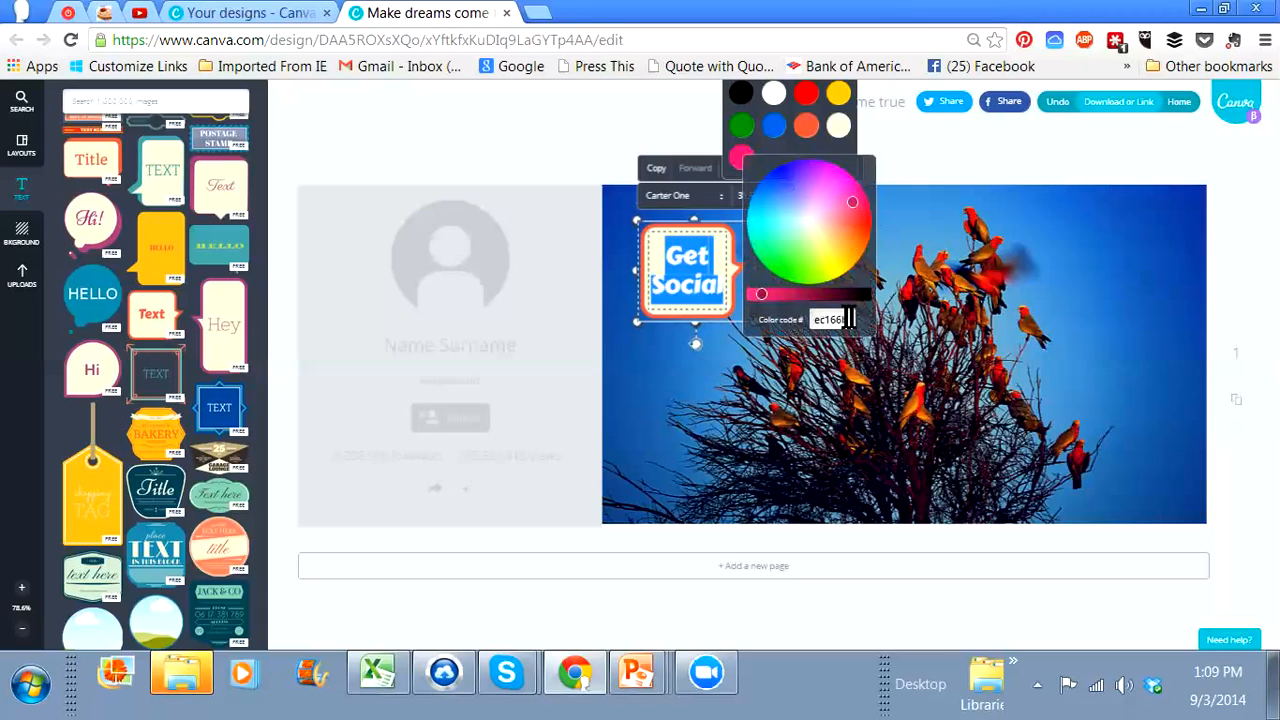
drag(846, 318, 815, 318)
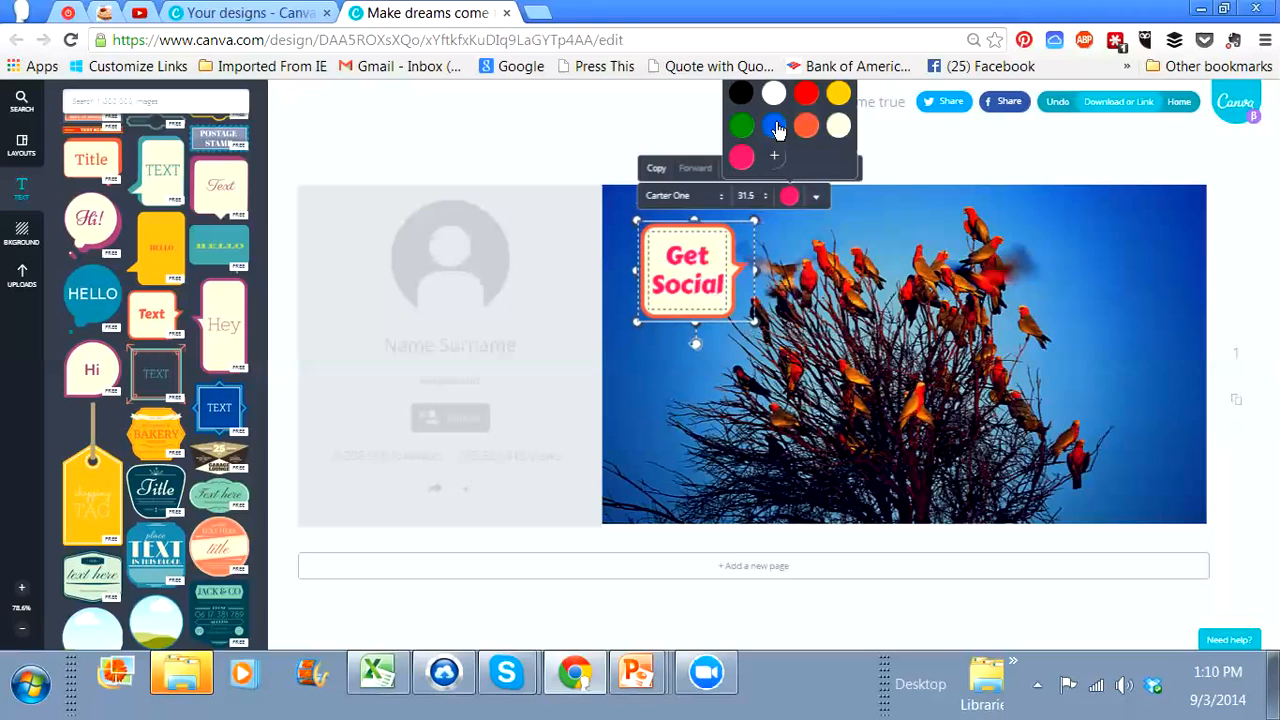
mouse_move(722, 288)
mouse_down()
mouse_move(665, 252)
mouse_move(724, 284)
mouse_up()
click(666, 250)
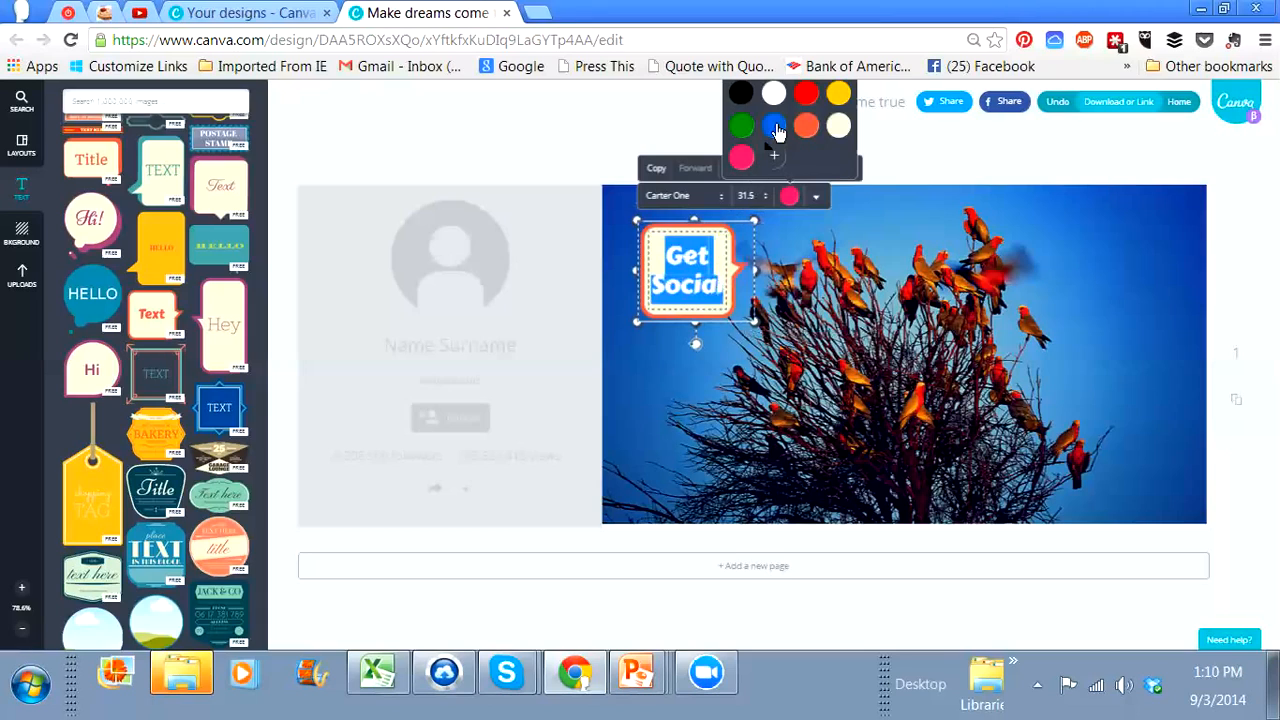
Step: Try uppercase for the "Get Social" text and switch it back off
click(818, 198)
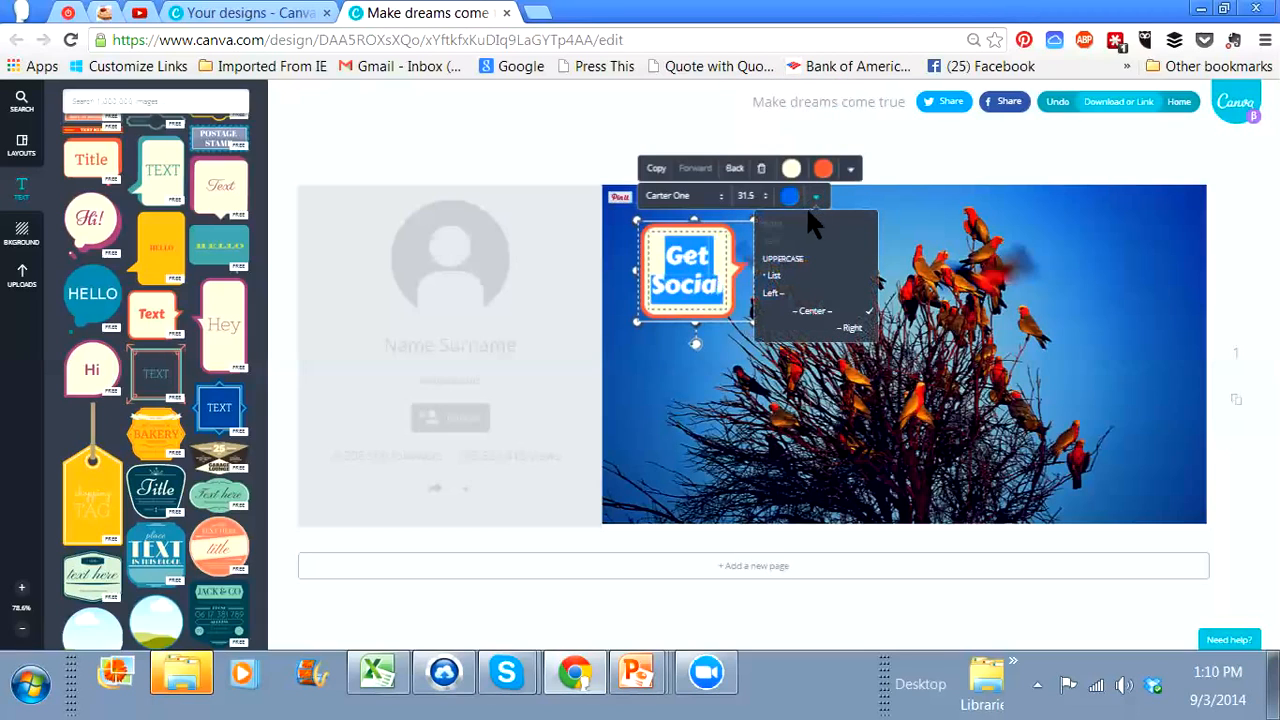
click(796, 268)
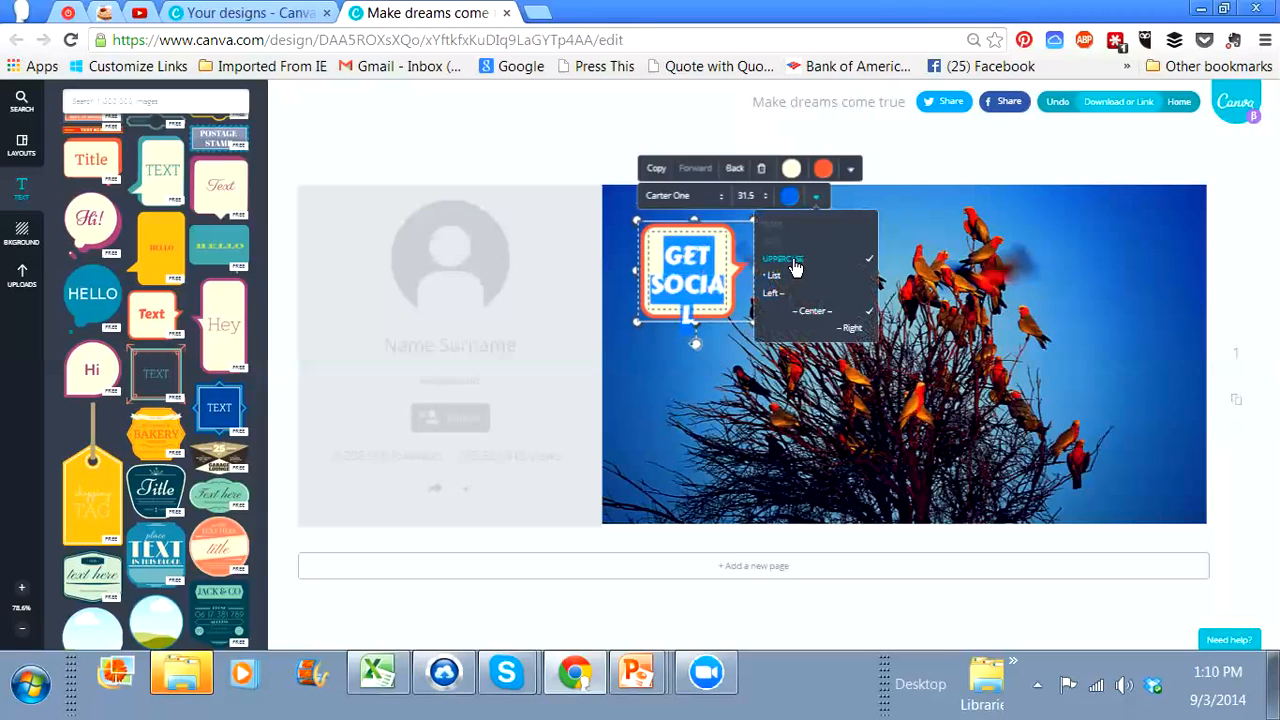
click(796, 268)
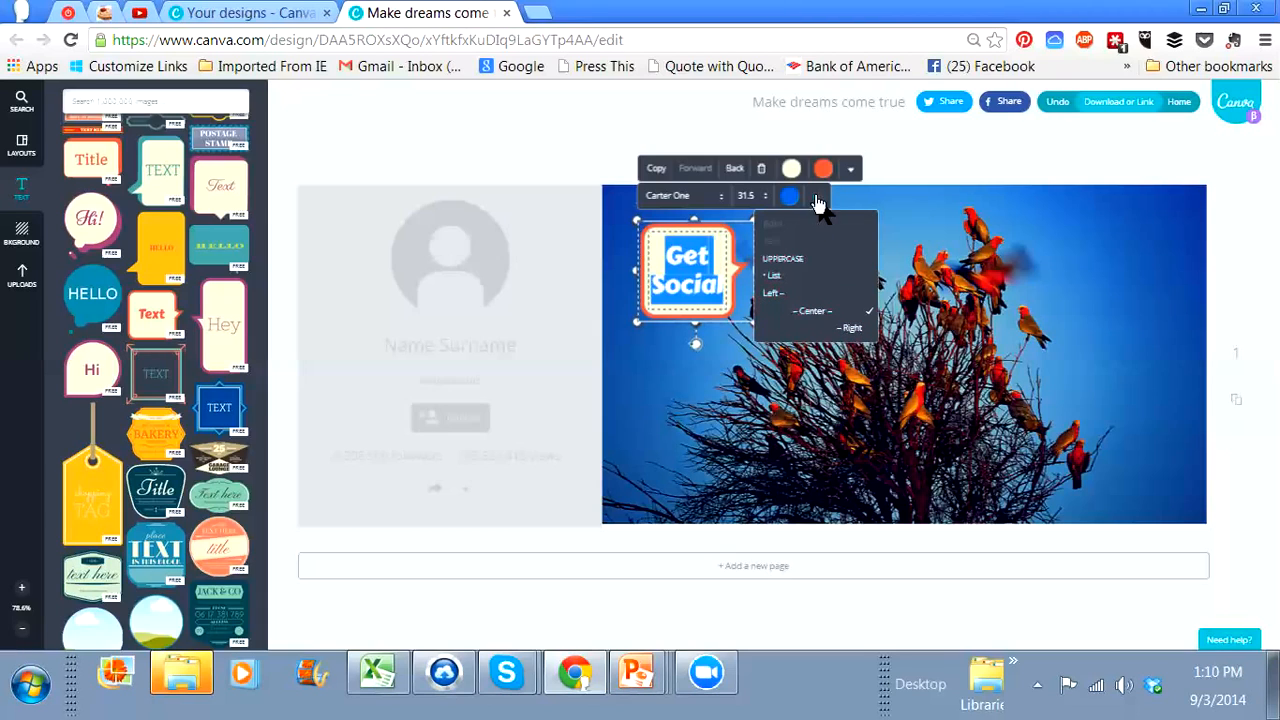
Step: Set the "Get Social" text to the Courgette font and slightly enlarge its speech bubble
click(720, 197)
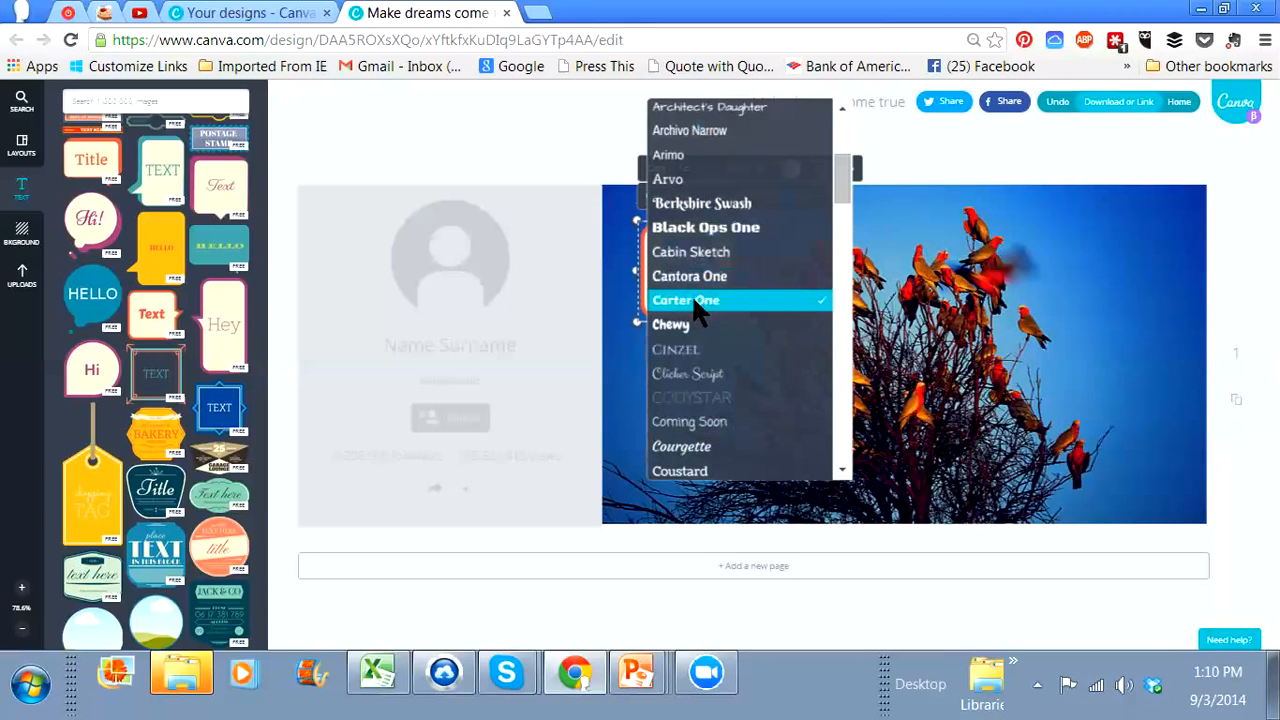
scroll(697, 312, down, 1)
scroll(697, 312, down, 1)
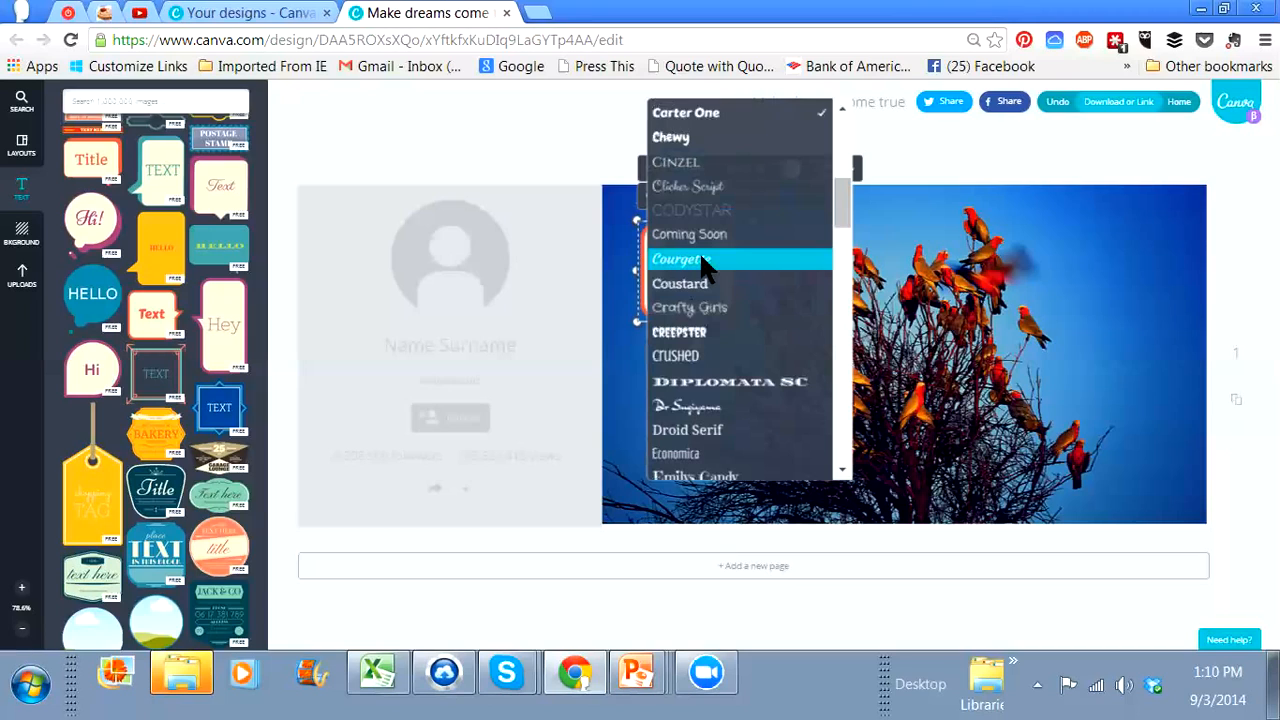
click(730, 262)
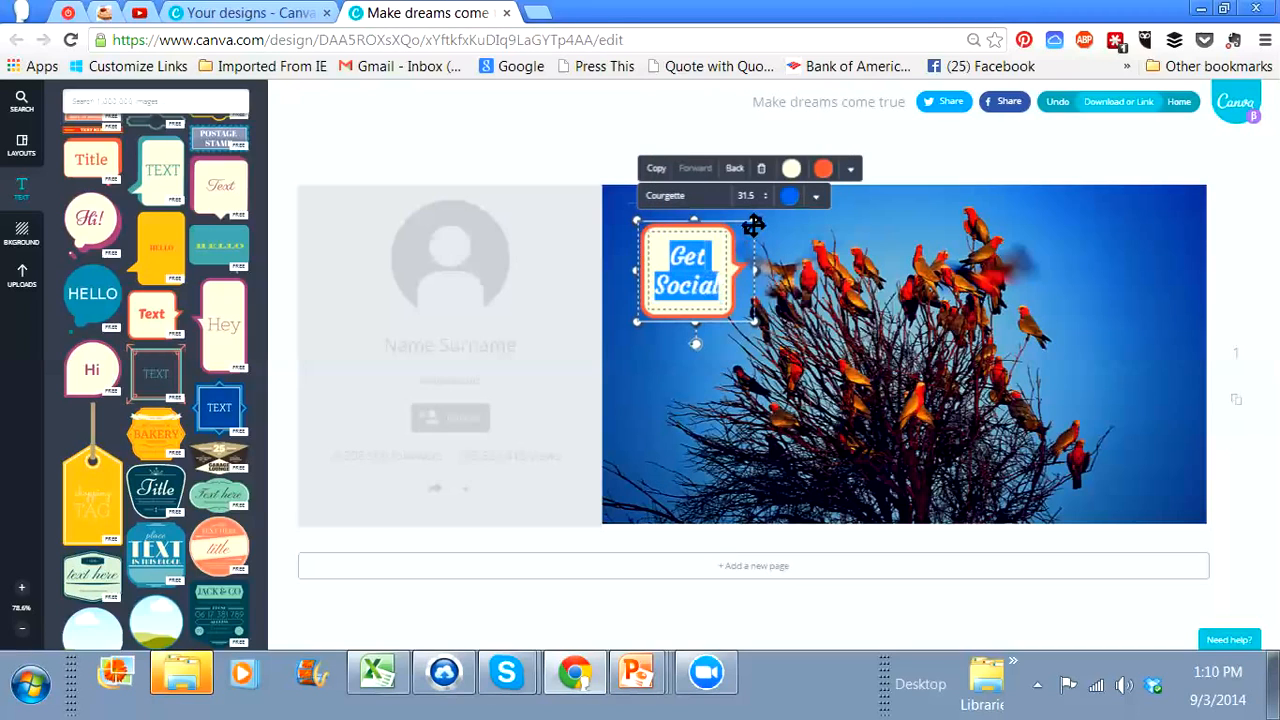
drag(760, 216, 768, 208)
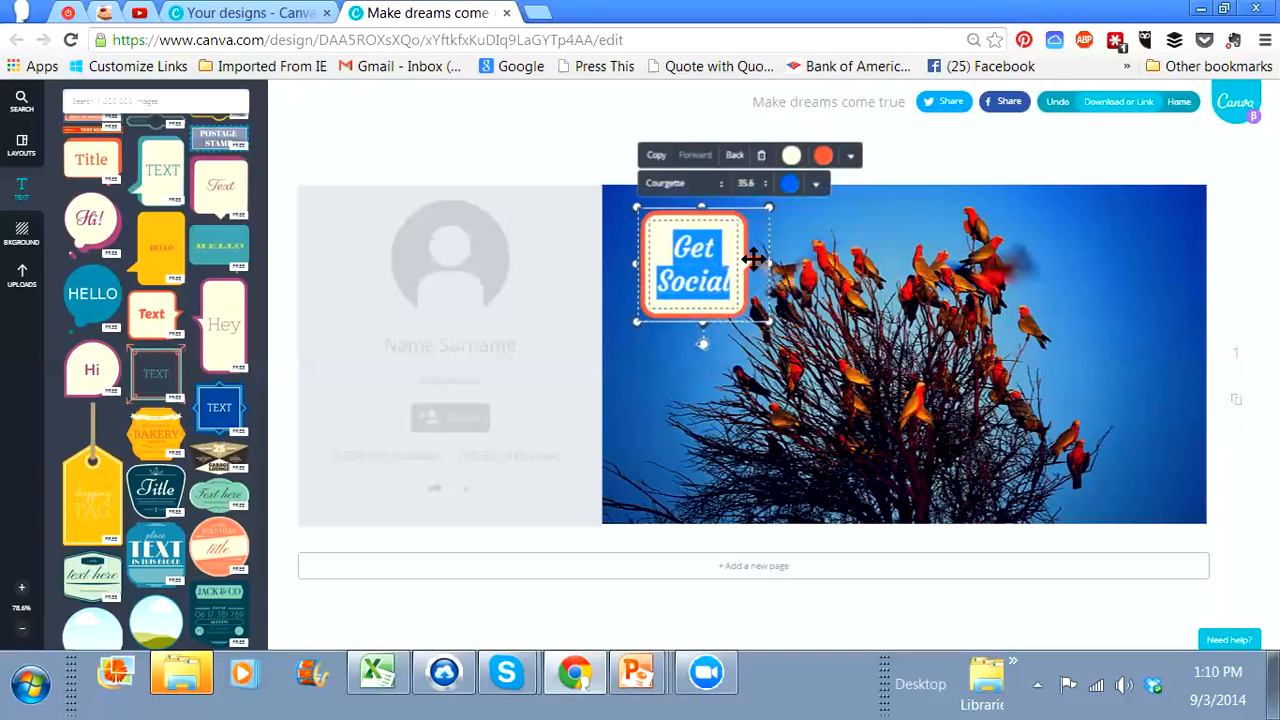
click(753, 260)
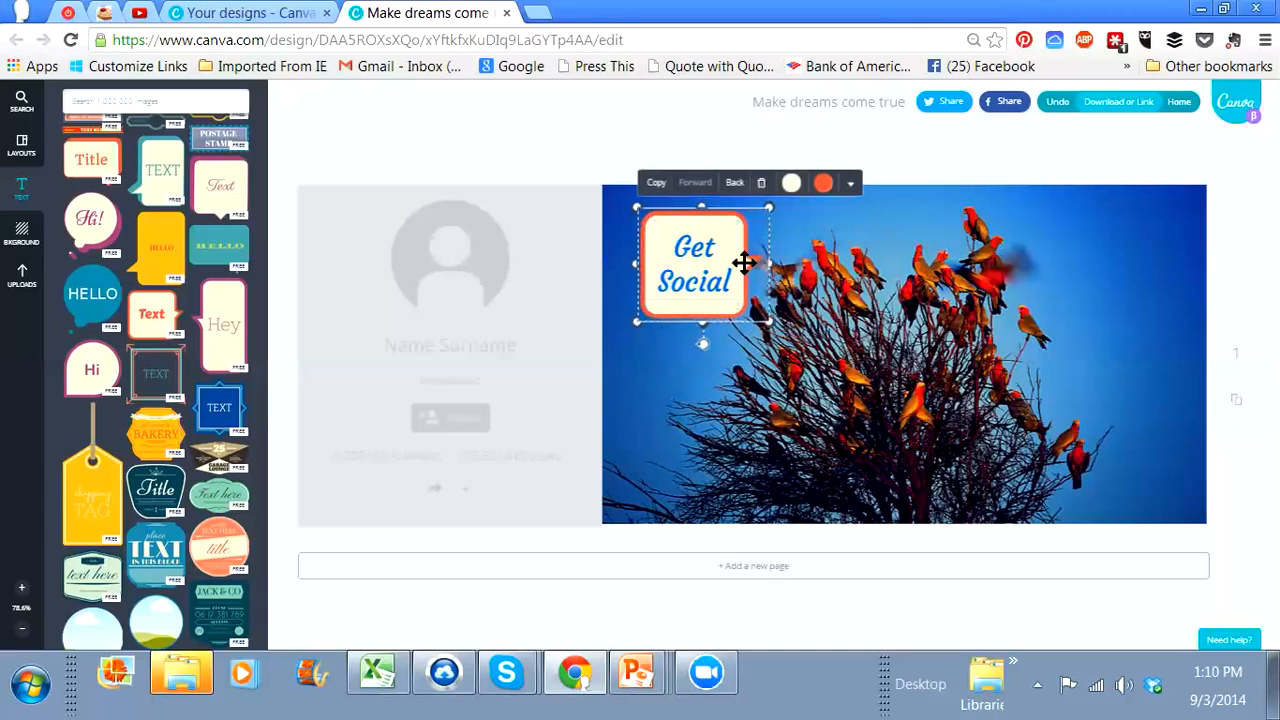
Step: Recolour the "Get Social" bubble's border to custom red e11c00 and move the bubble lower, near the photo's left edge
click(823, 188)
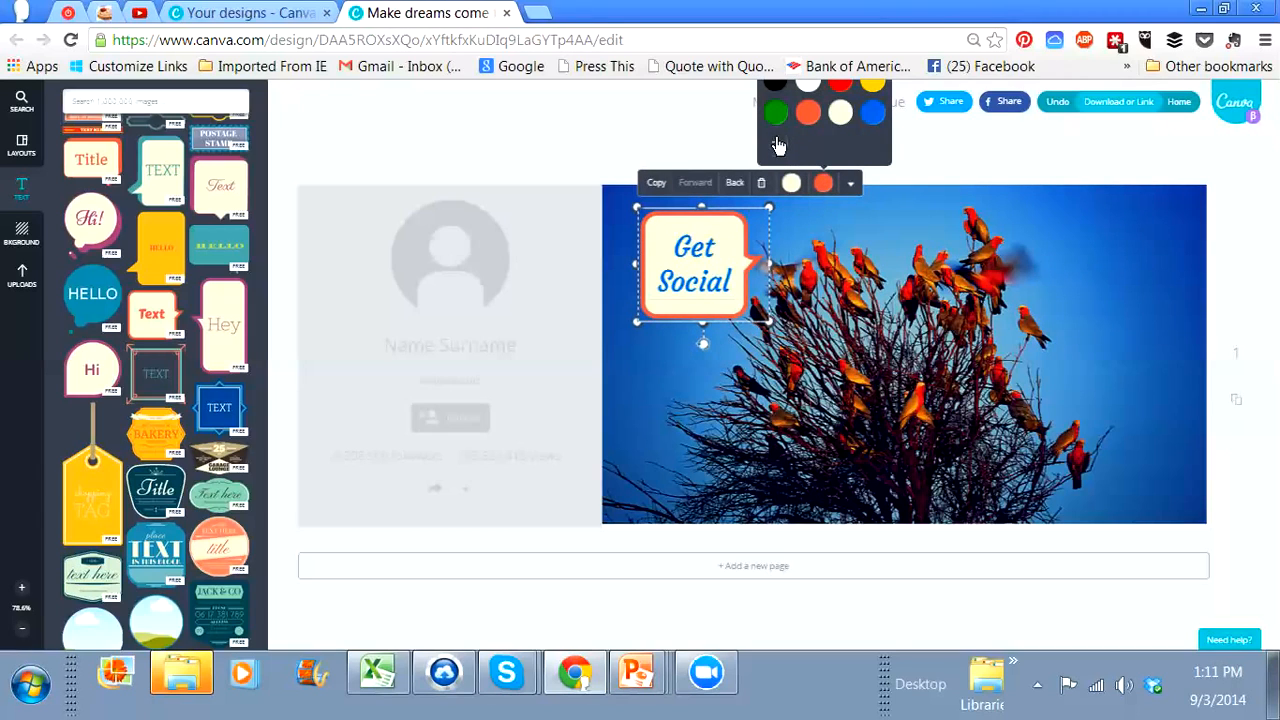
click(778, 146)
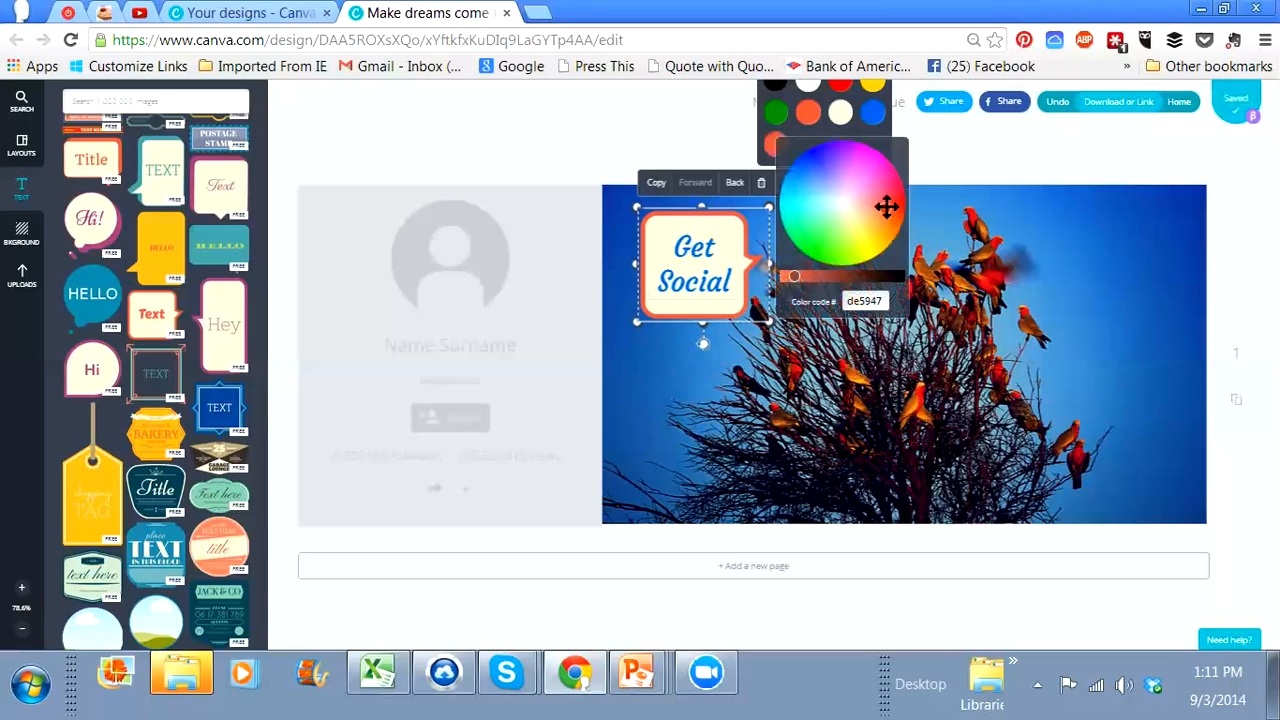
mouse_move(886, 203)
mouse_down()
mouse_move(884, 238)
mouse_move(905, 198)
mouse_move(897, 210)
mouse_up()
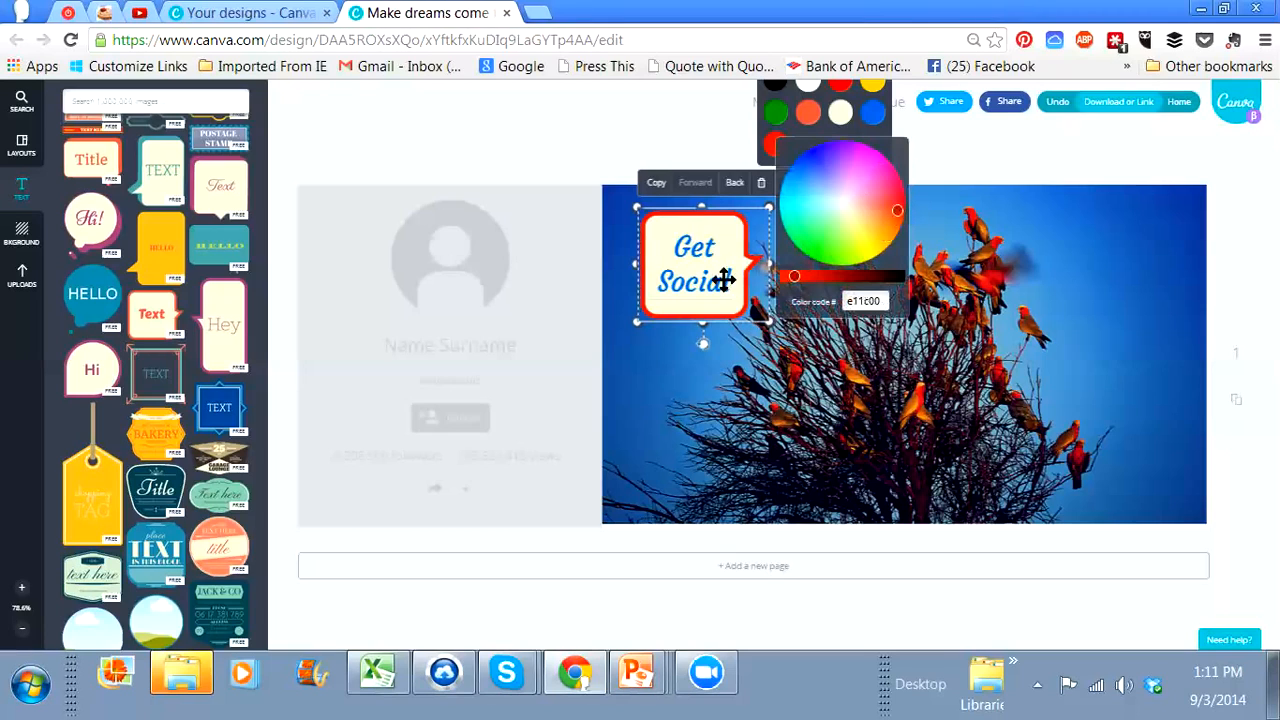
click(620, 240)
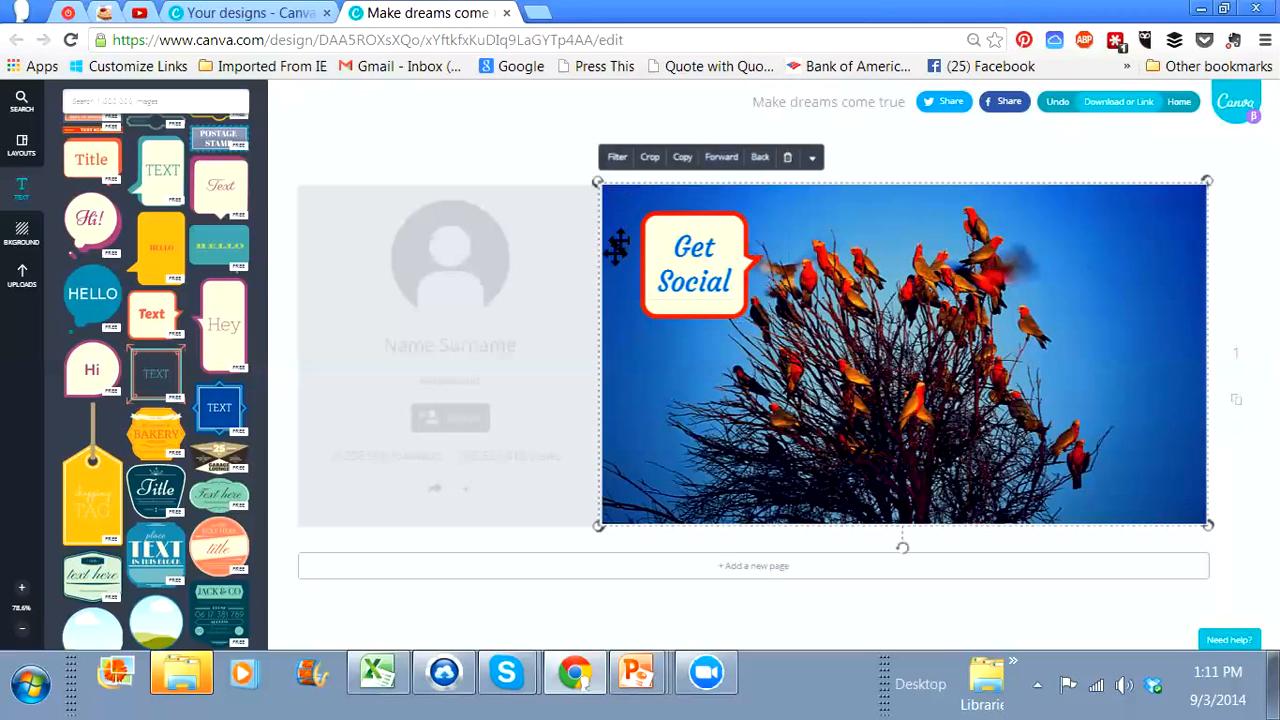
drag(689, 277, 682, 323)
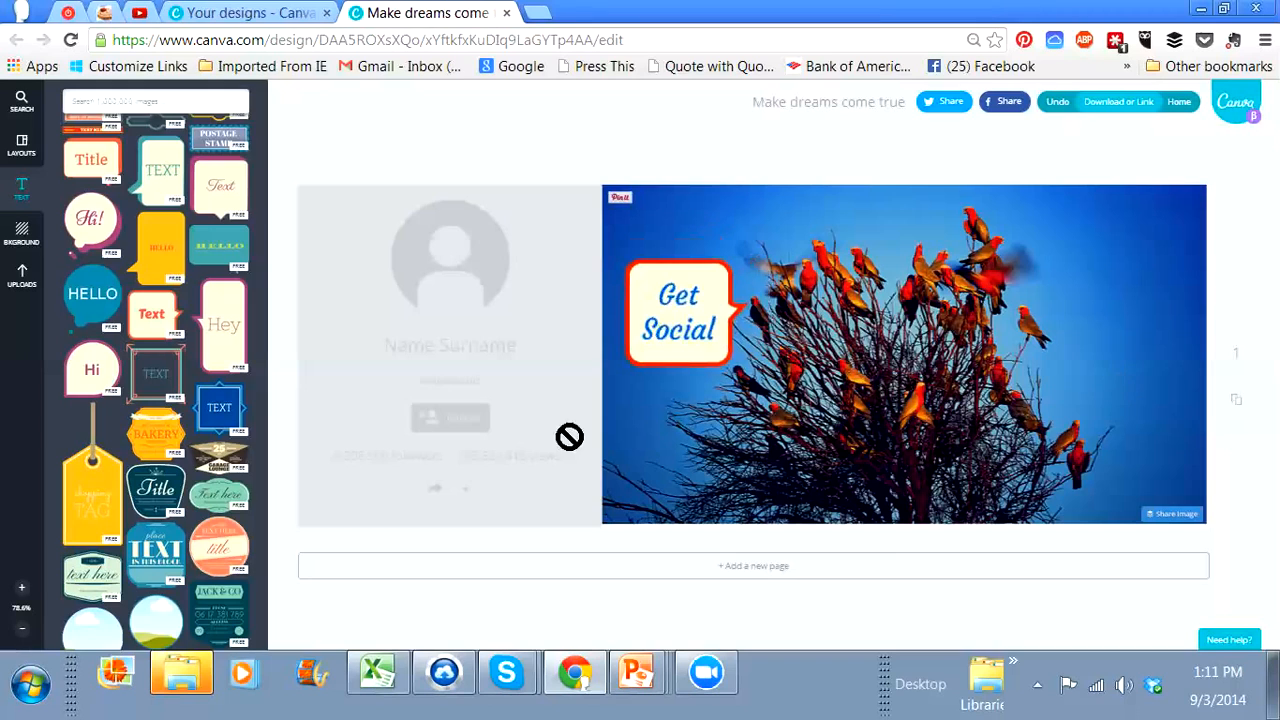
Step: Add the tall cream "Hey" speech bubble to the photo, shrink it to a small square and place it mid-height near the right edge
drag(345, 340, 1058, 345)
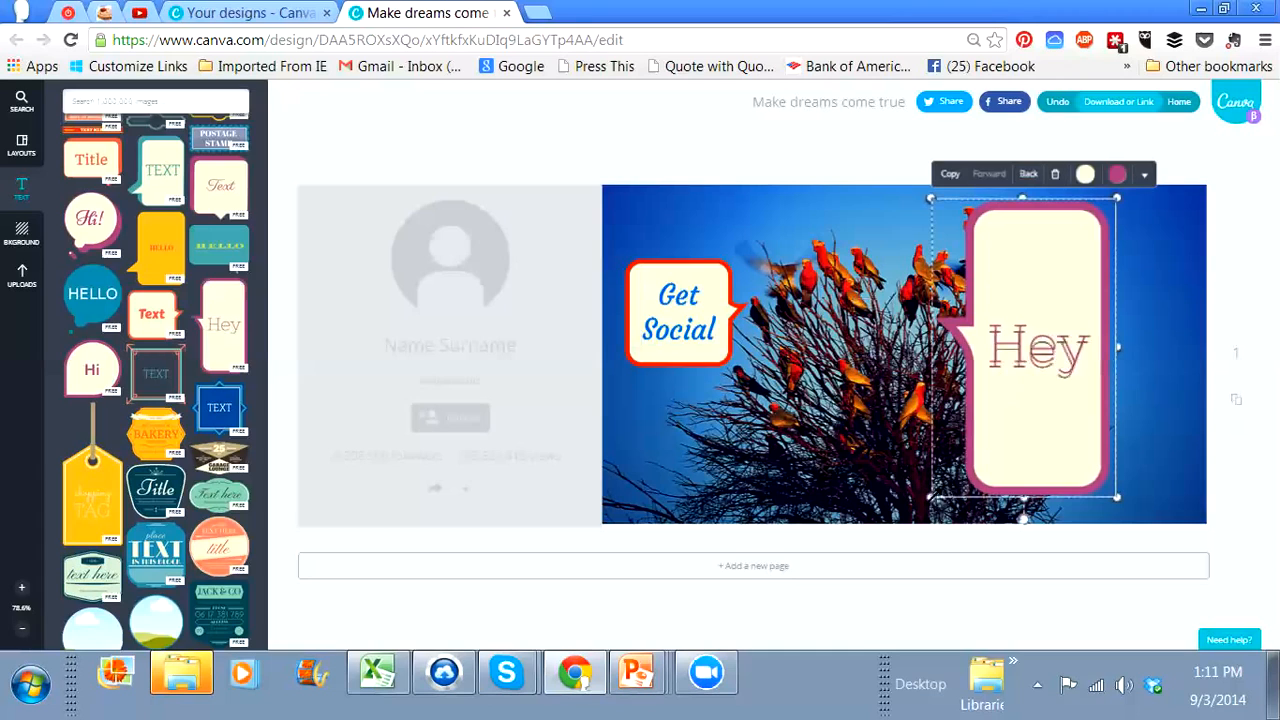
drag(986, 429, 1204, 259)
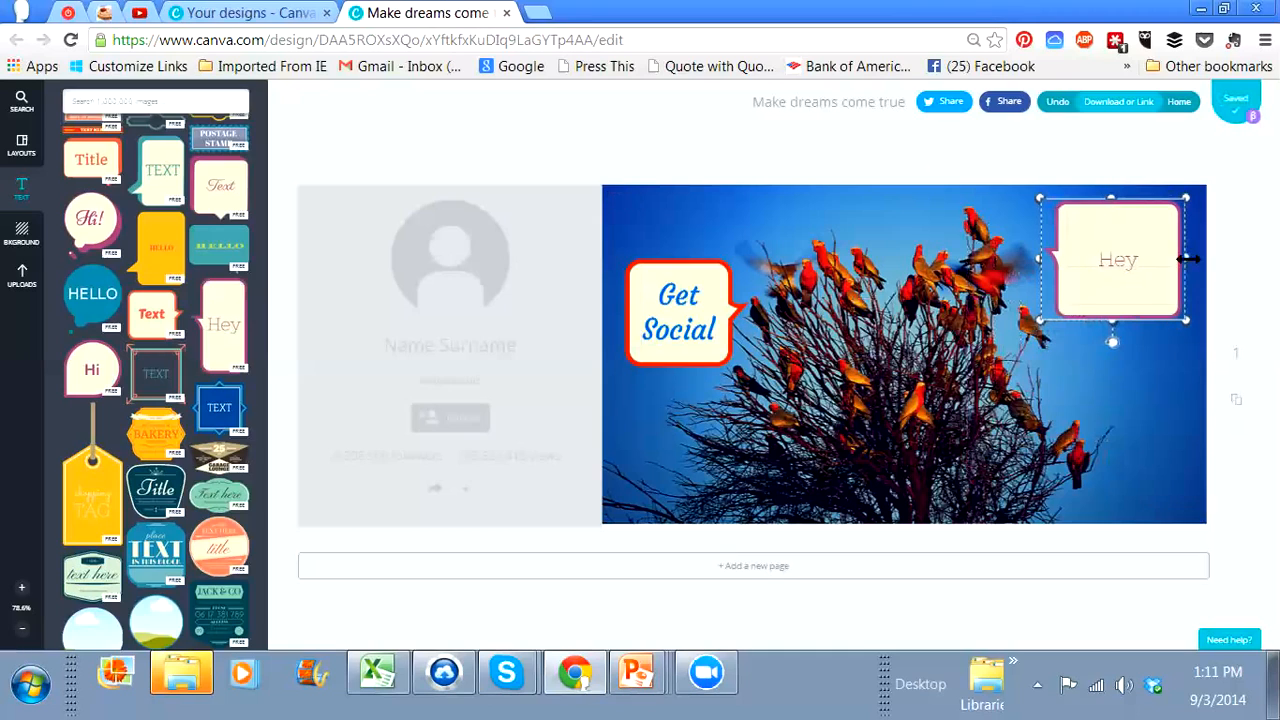
click(1057, 309)
drag(1064, 304, 1130, 386)
click(1123, 258)
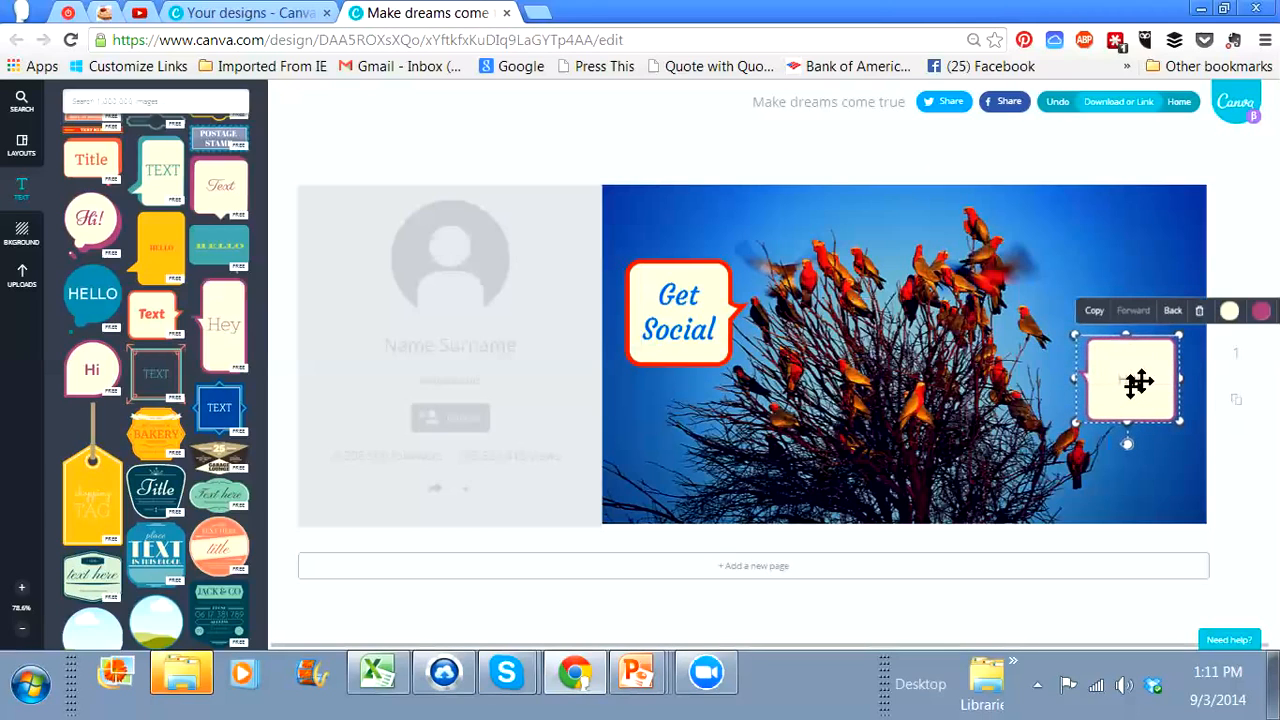
Step: Replace the "Hey" bubble's text with "Let's Chat!"
click(1141, 378)
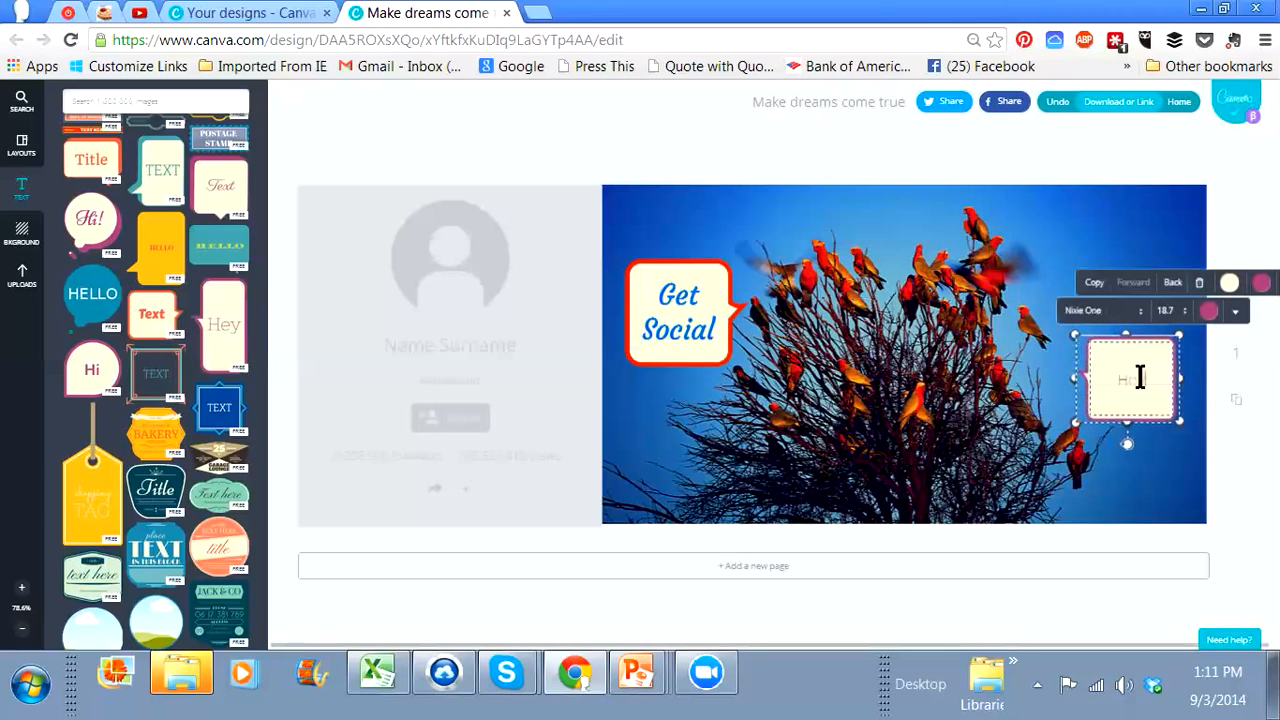
drag(1140, 378, 1109, 383)
text(Let's Chat)
Step: Colour the "Let's Chat!" text with the same blue as "Get Social"
drag(1093, 378, 1173, 378)
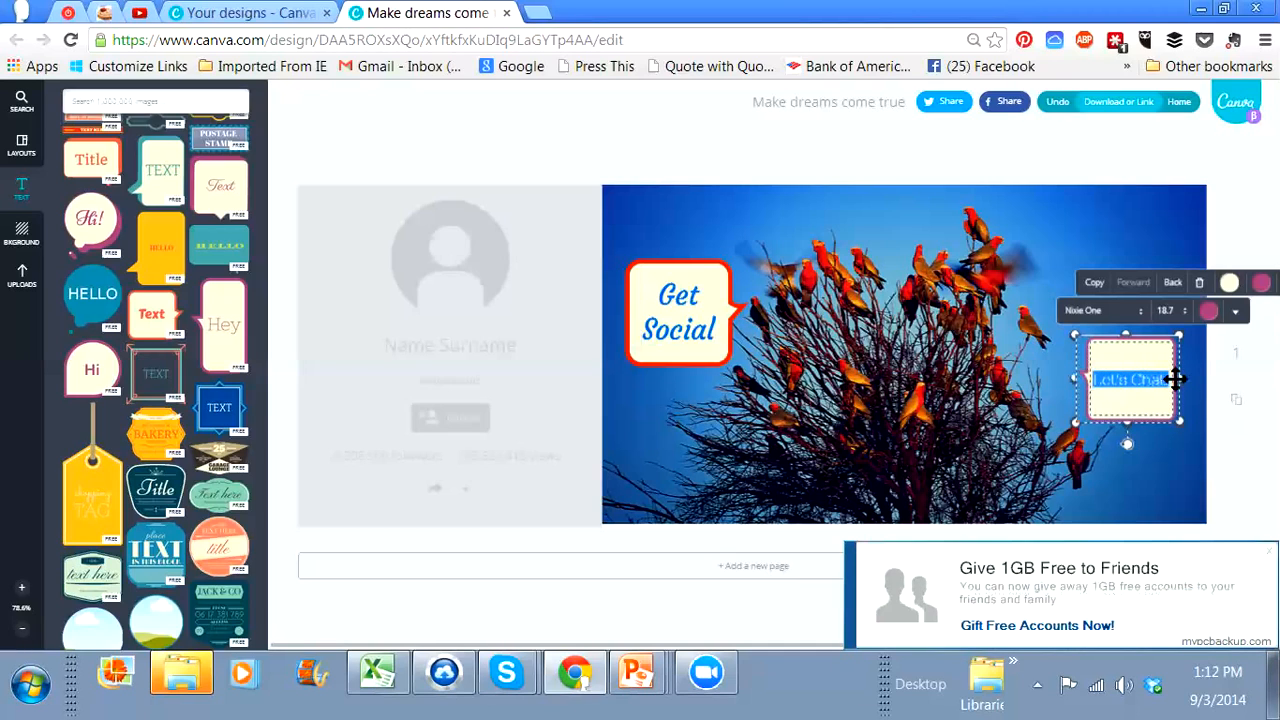
click(1237, 314)
click(1208, 312)
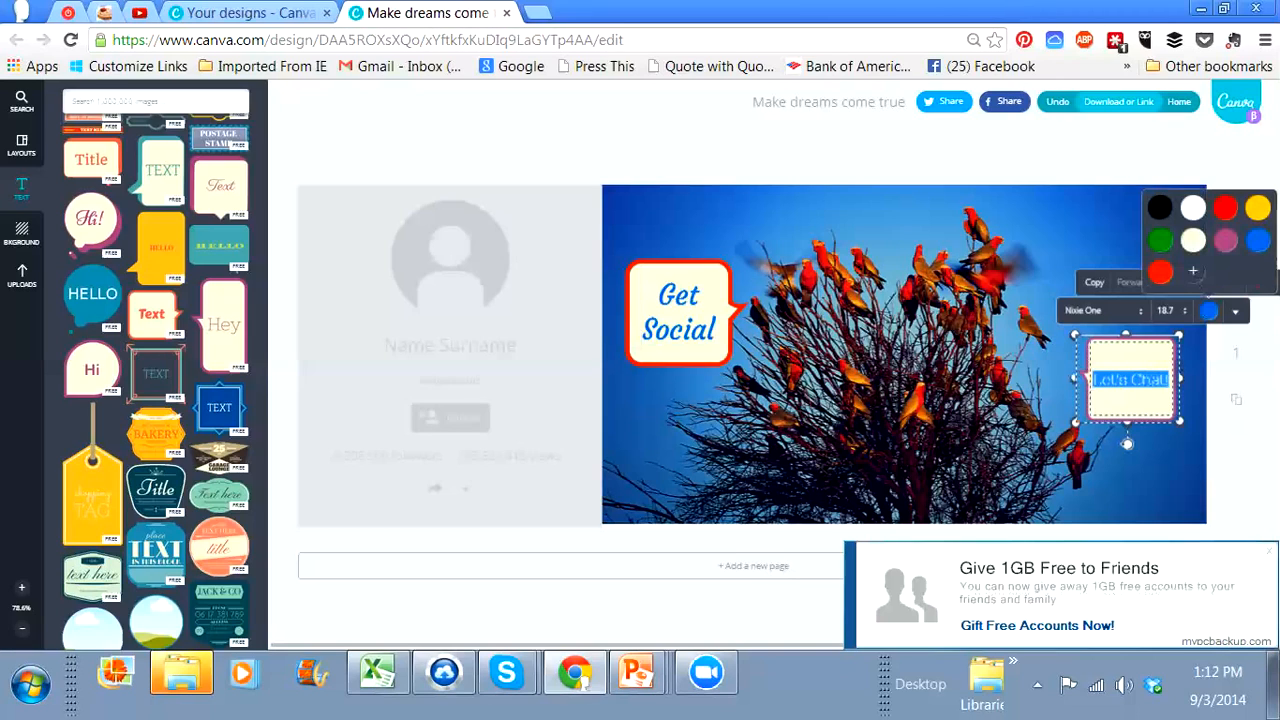
click(1145, 312)
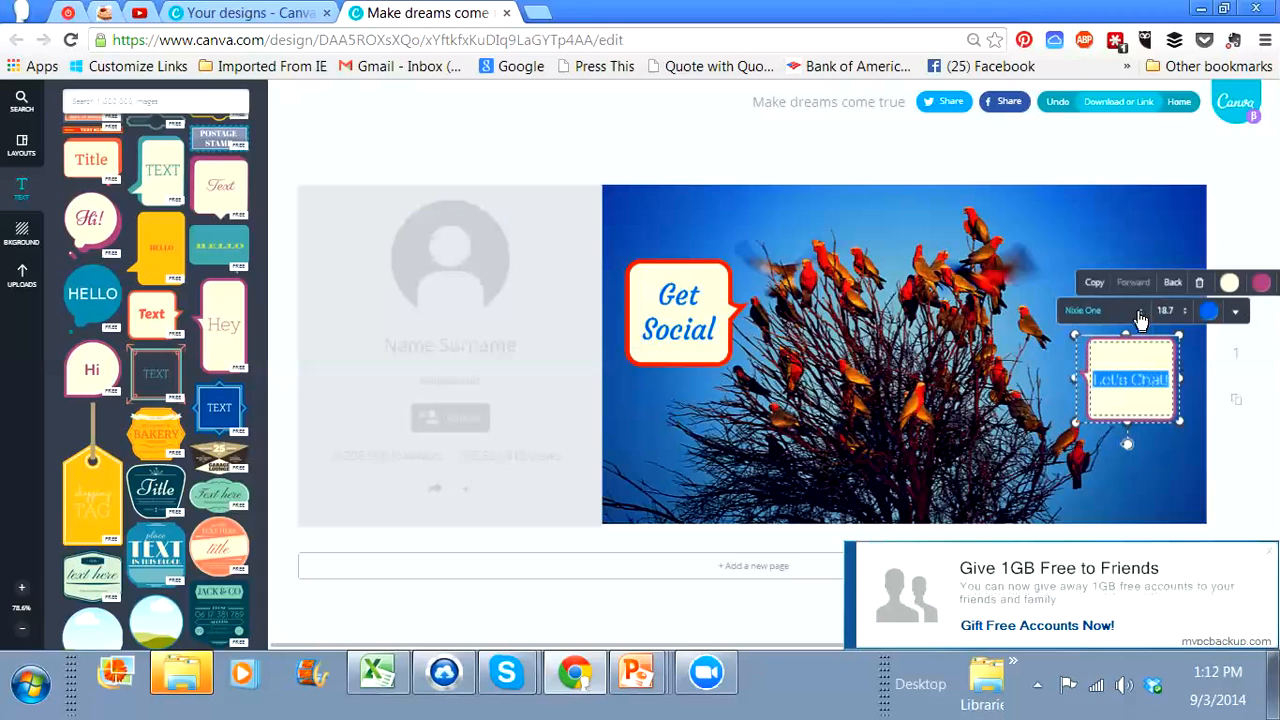
Step: Change the "Let's Chat!" text to the Courgette font
click(1141, 316)
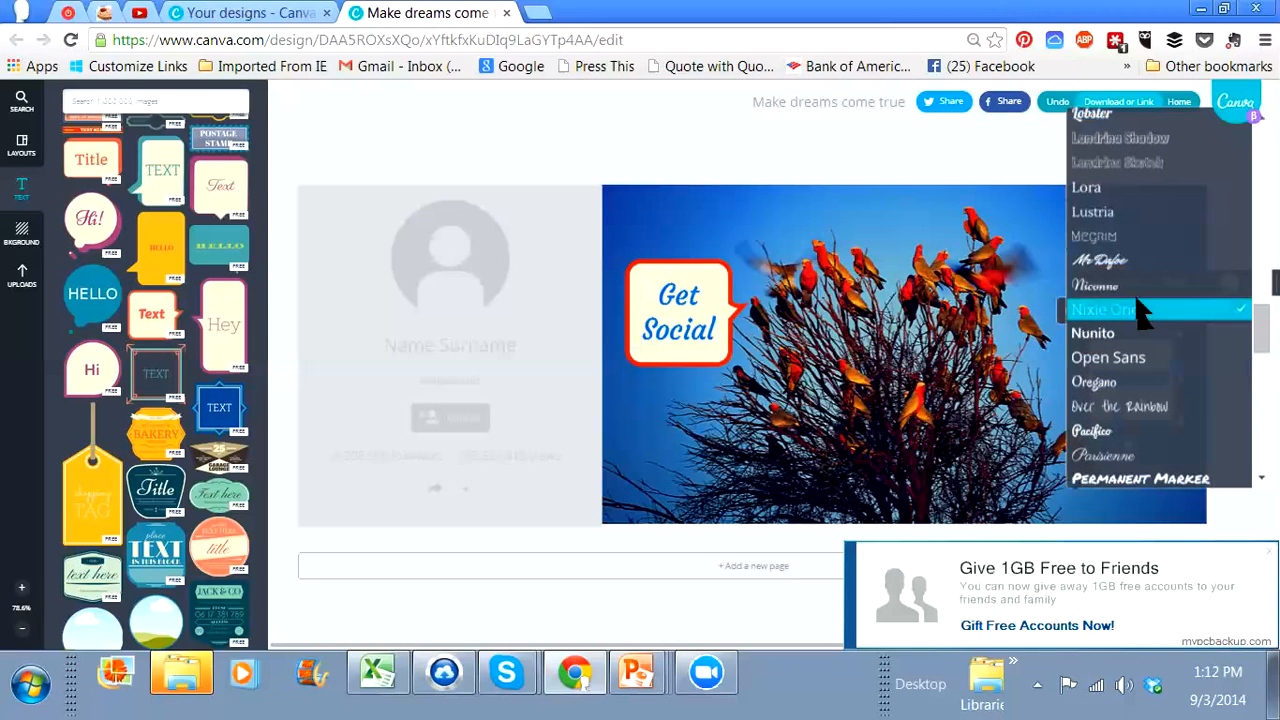
scroll(1126, 206, up, 2)
scroll(1126, 205, up, 10)
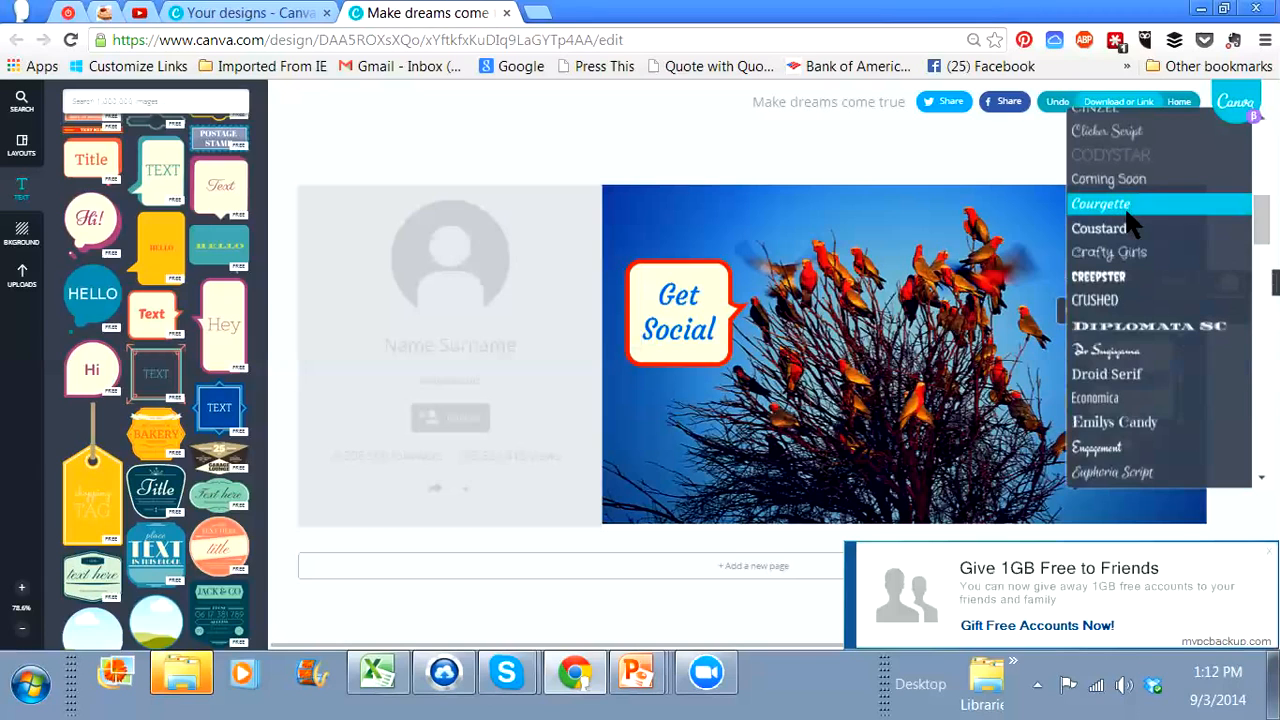
click(1126, 206)
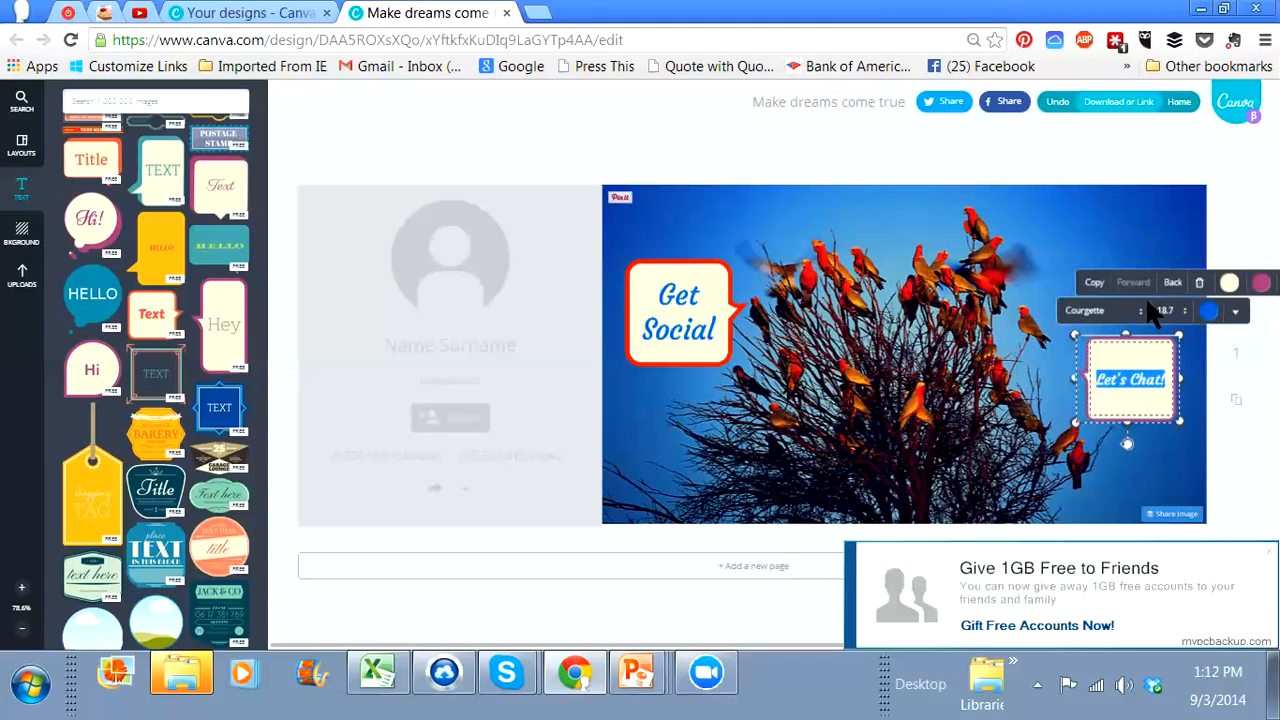
Step: Increase the "Let's Chat!" text size to 32, trying 24 first
click(1178, 312)
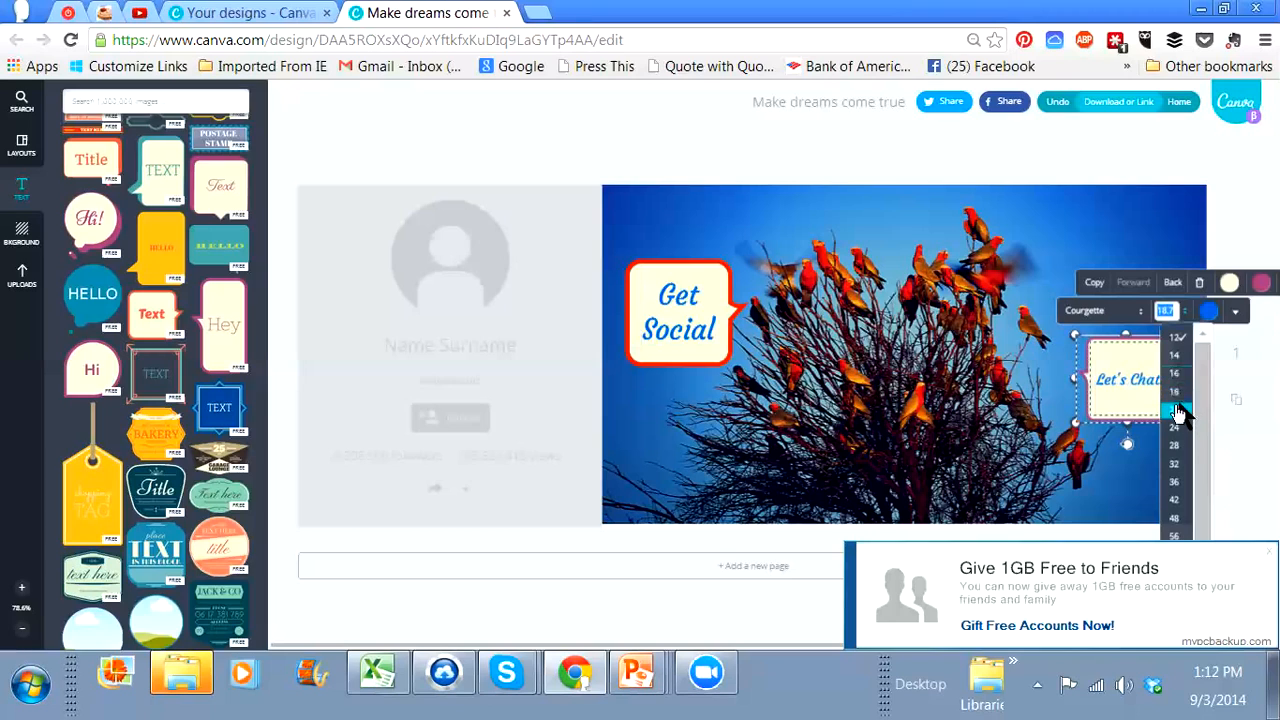
click(1176, 426)
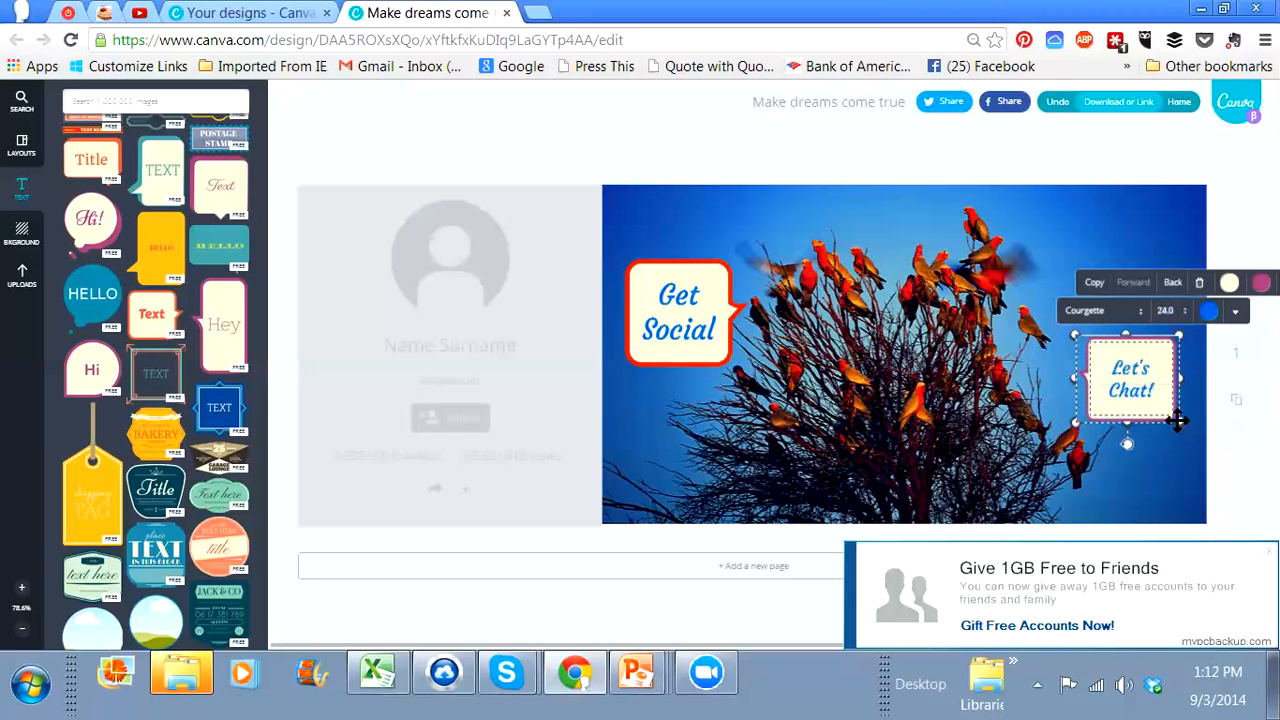
click(1178, 312)
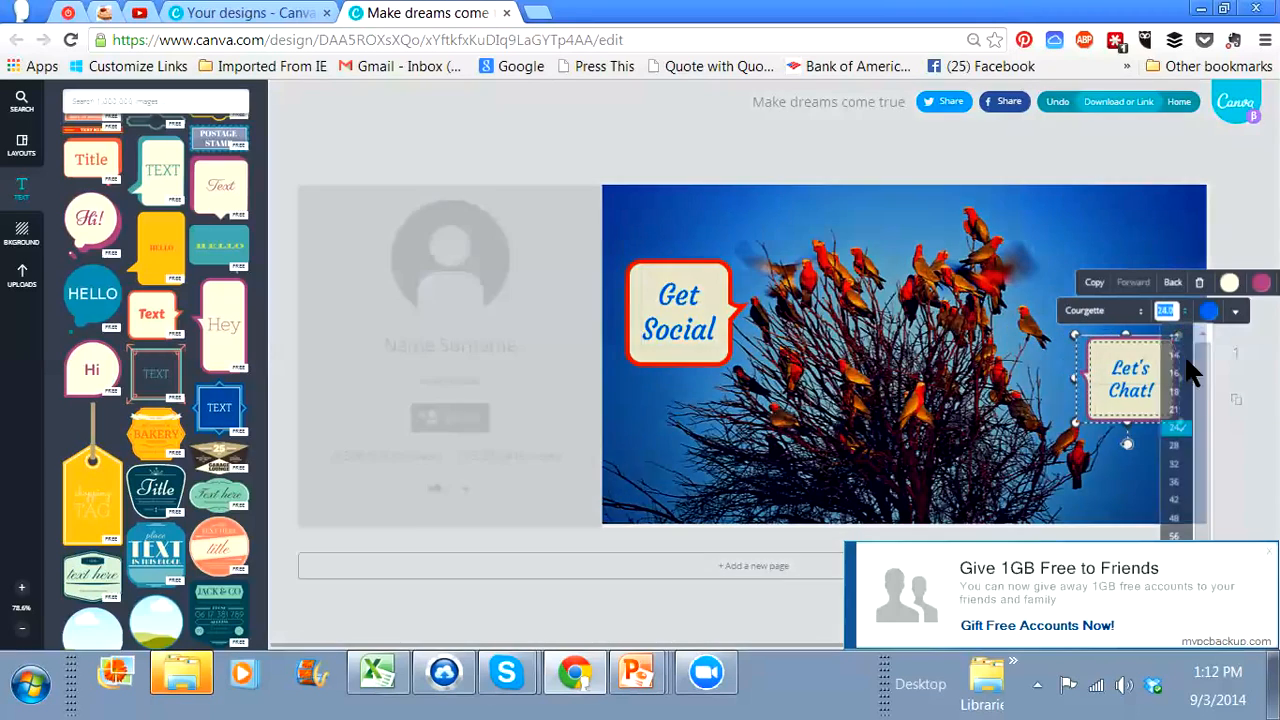
click(1176, 462)
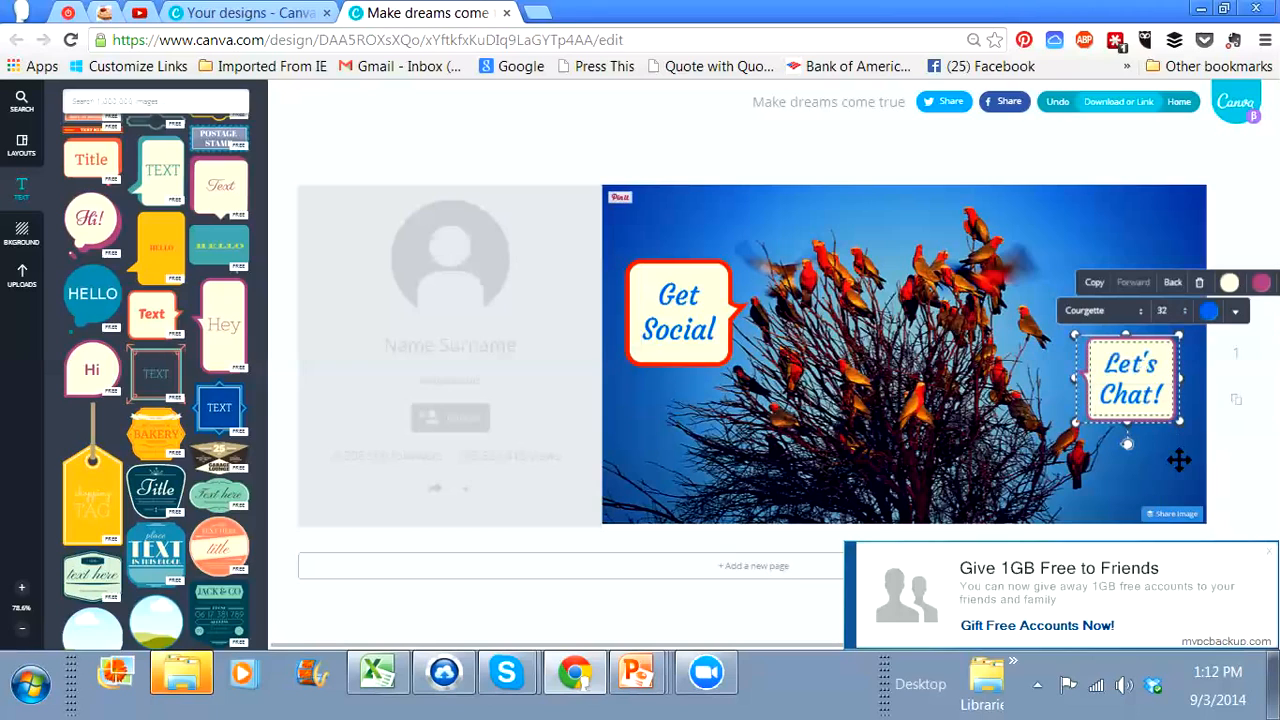
click(1176, 352)
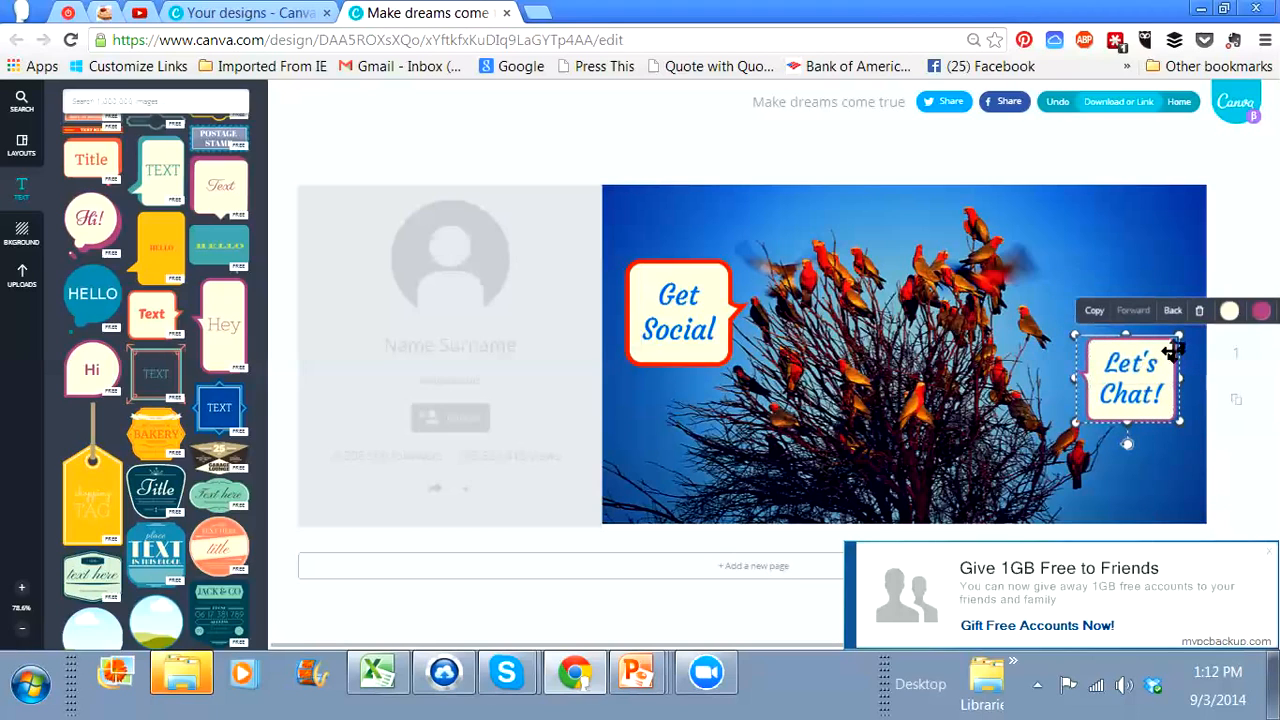
Step: Recolour the "Let's Chat!" bubble's border with the custom red used for the "Get Social" bubble
click(1157, 363)
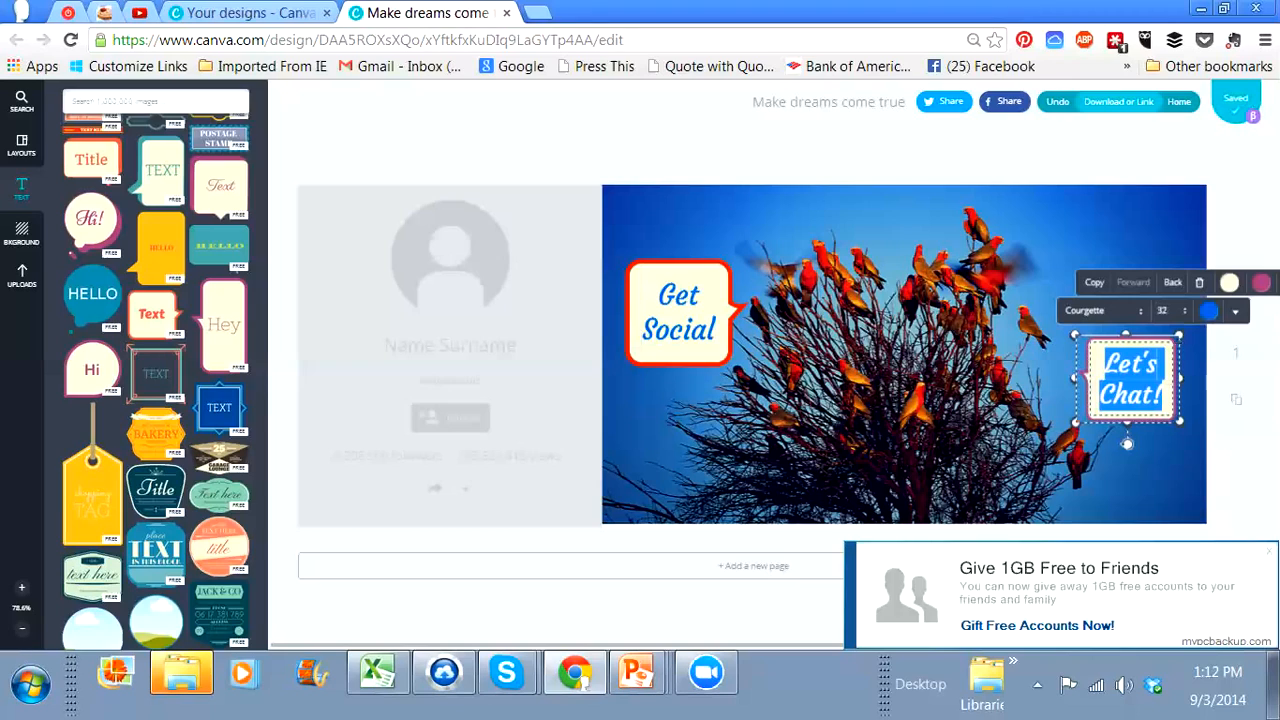
click(1262, 283)
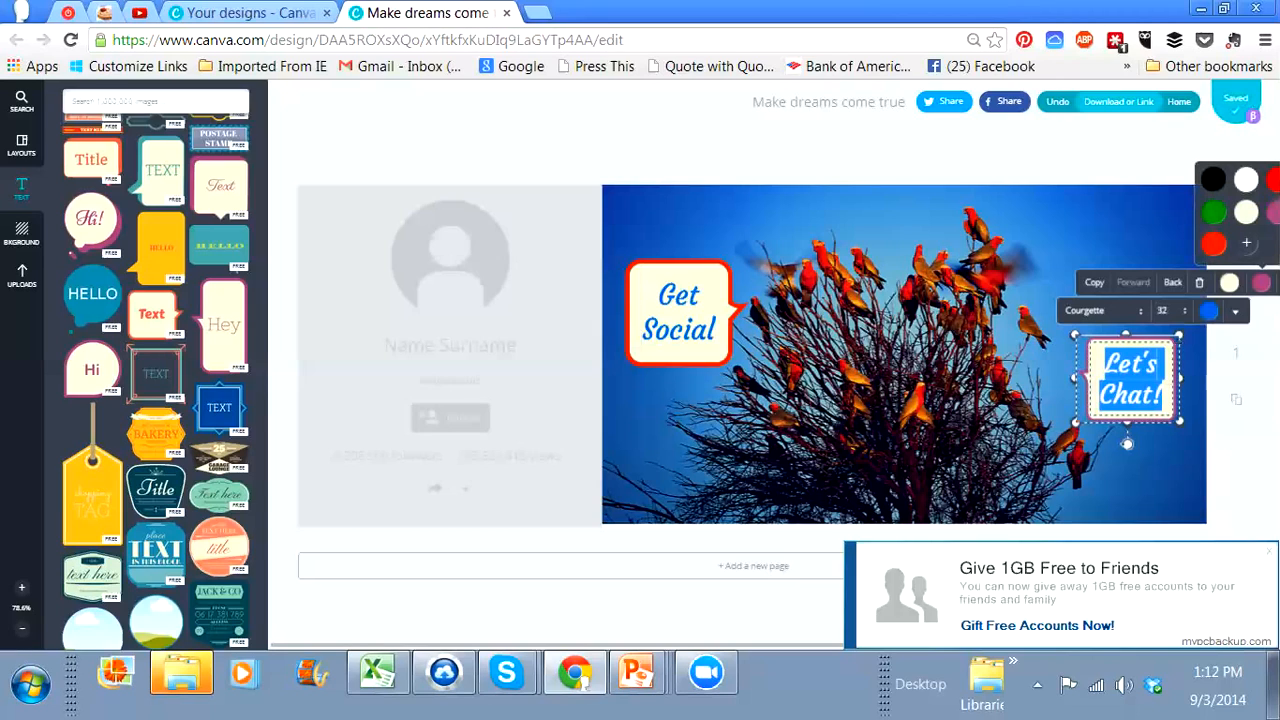
click(1213, 244)
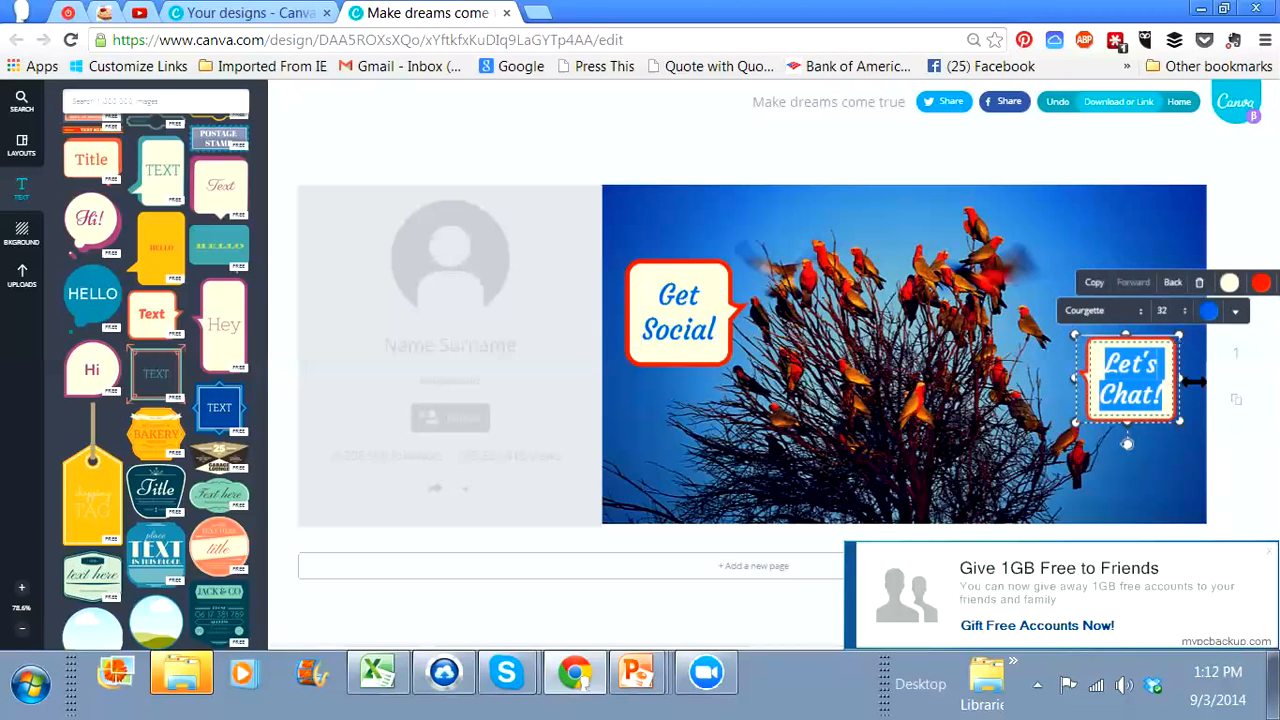
click(1162, 455)
click(1162, 455)
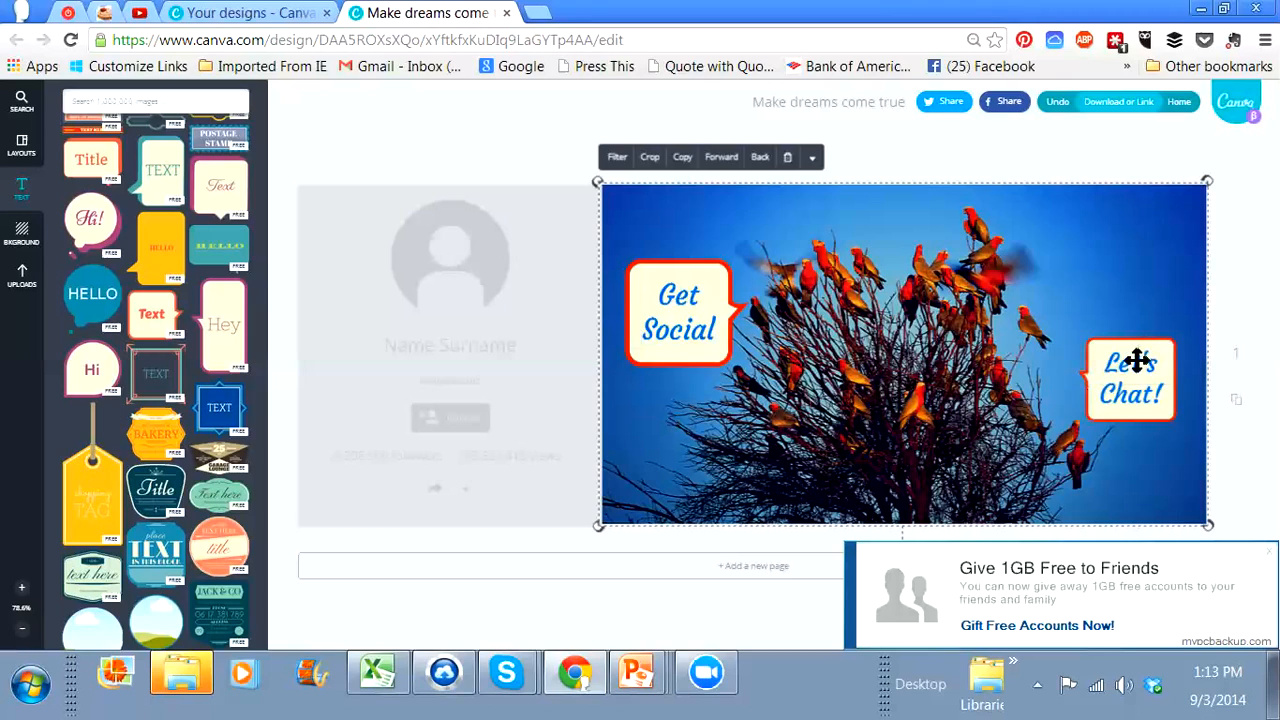
Step: Shift the "Let's Chat!" speech bubble slightly up and left on the bird photo
mouse_move(1138, 361)
mouse_down()
mouse_move(1124, 318)
mouse_move(1139, 331)
mouse_move(1111, 346)
mouse_move(1130, 341)
mouse_up()
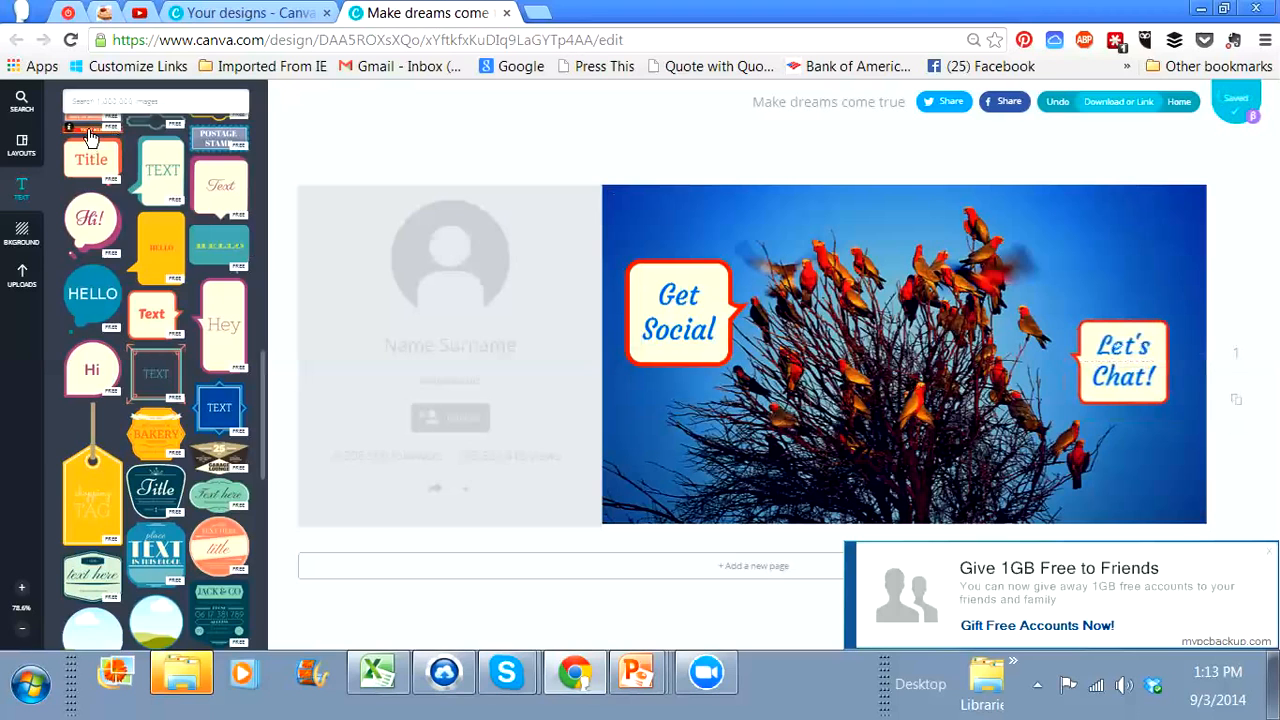
Step: Add the red "TEXT HERE" banner with yellow ornaments and place it over the base of the tree
scroll(88, 139, up, 3)
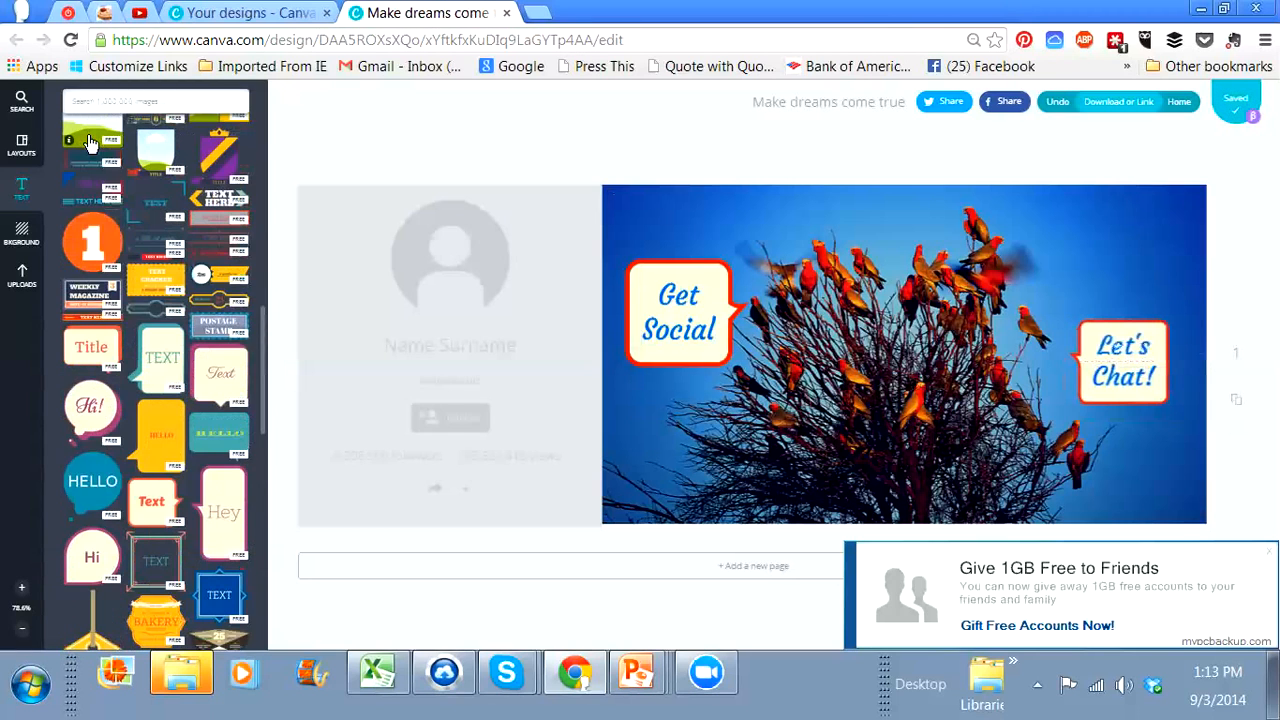
scroll(88, 139, up, 10)
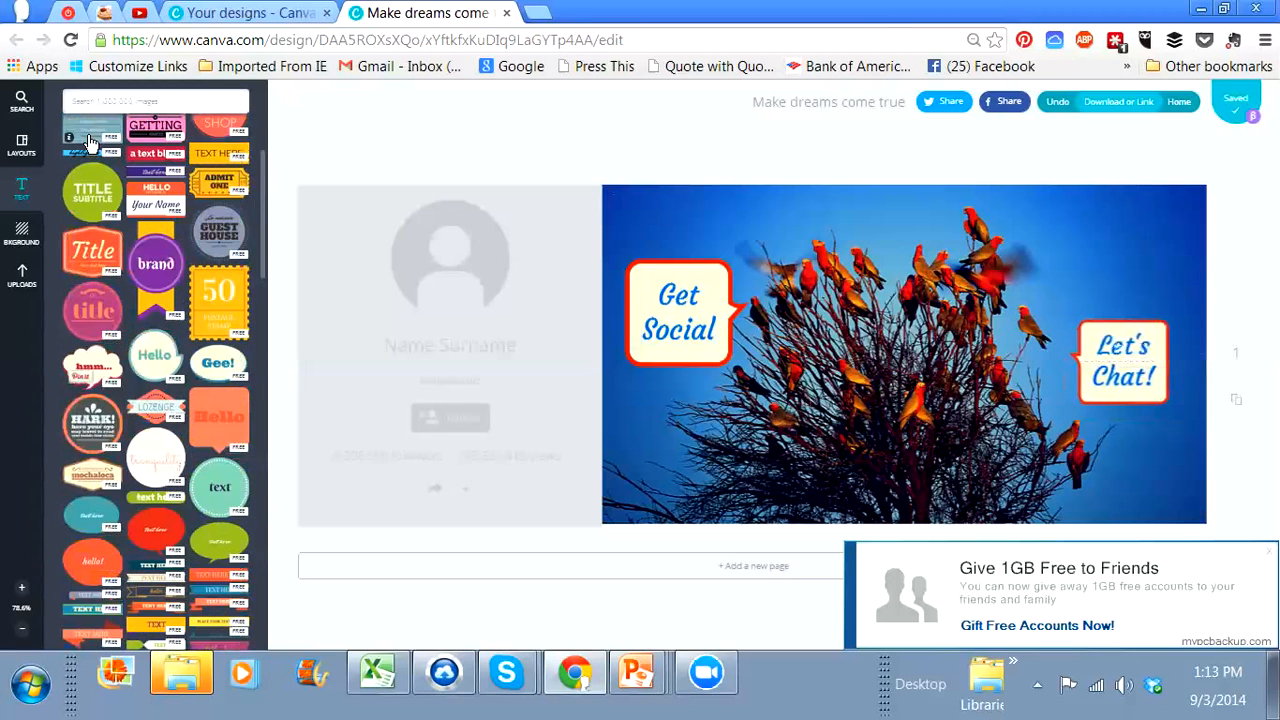
scroll(88, 139, down, 10)
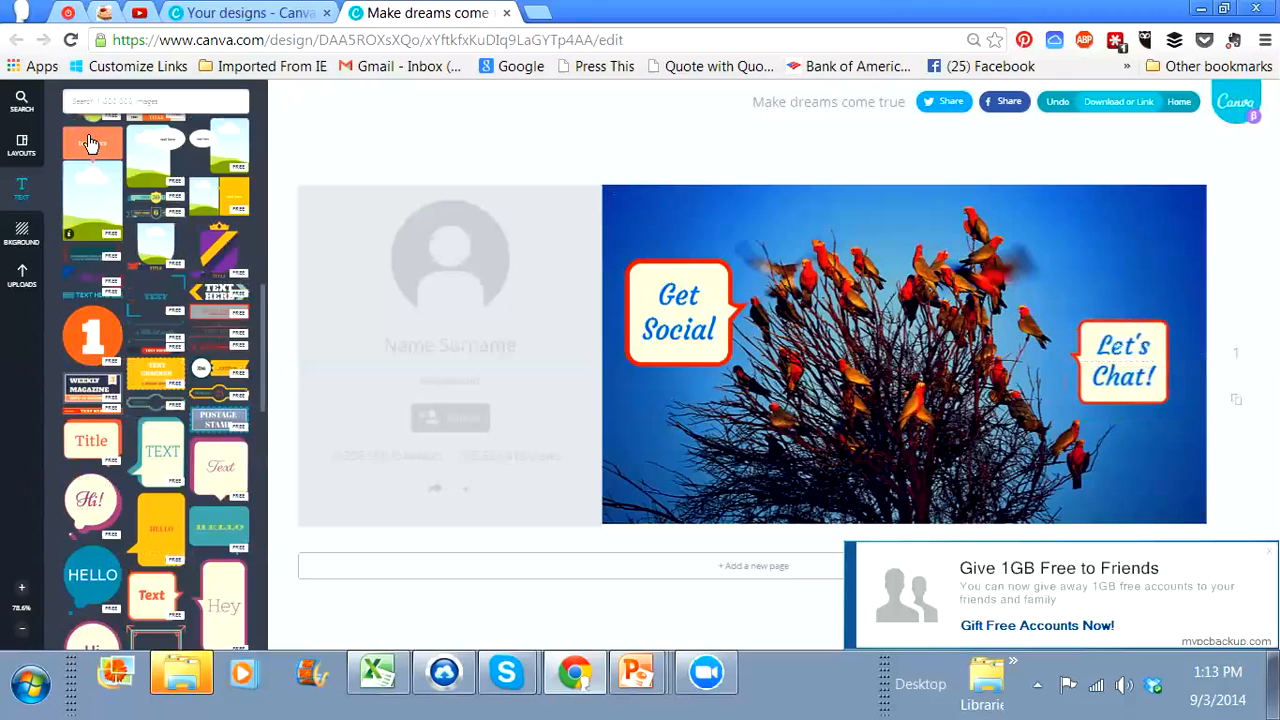
scroll(88, 143, down, 3)
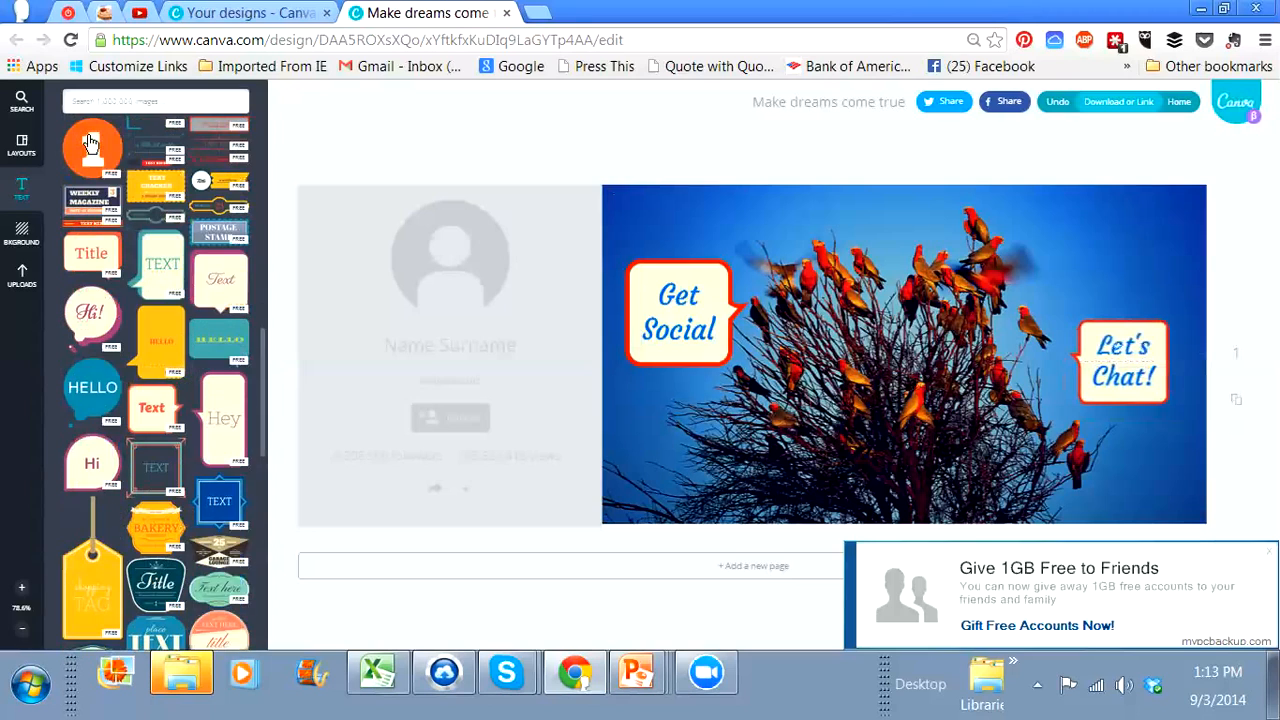
click(88, 229)
click(836, 368)
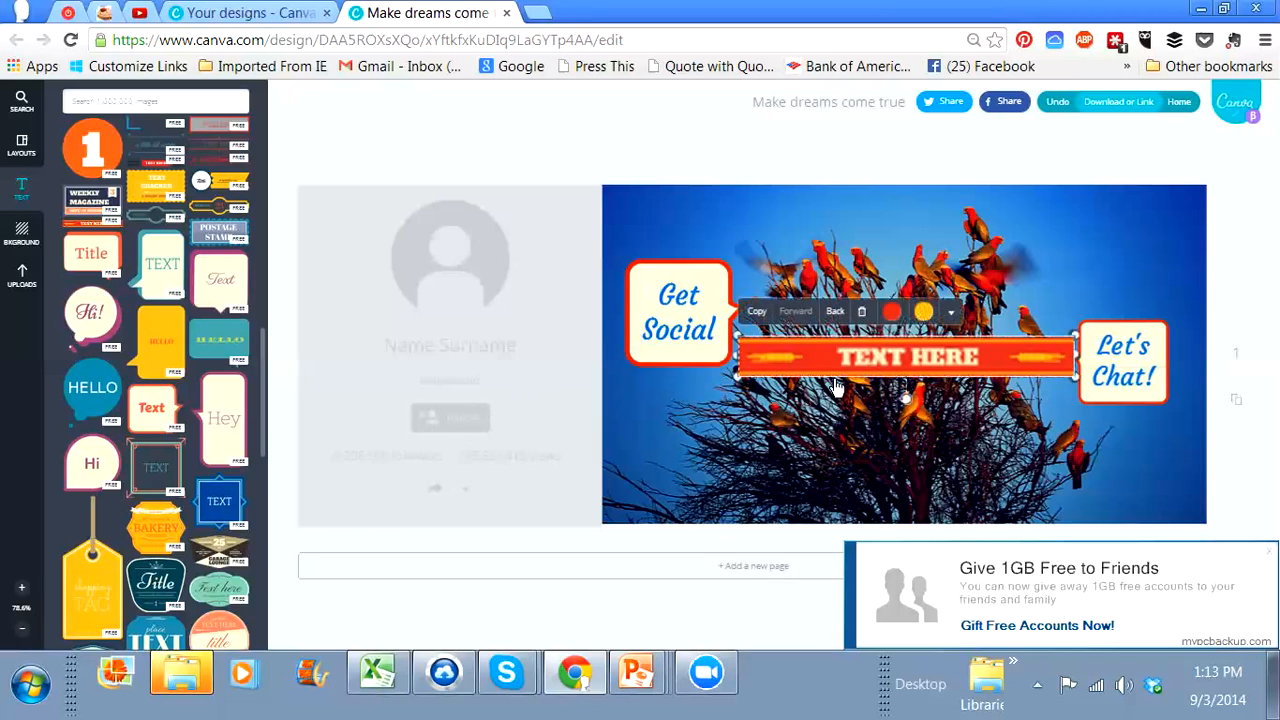
drag(918, 352, 926, 470)
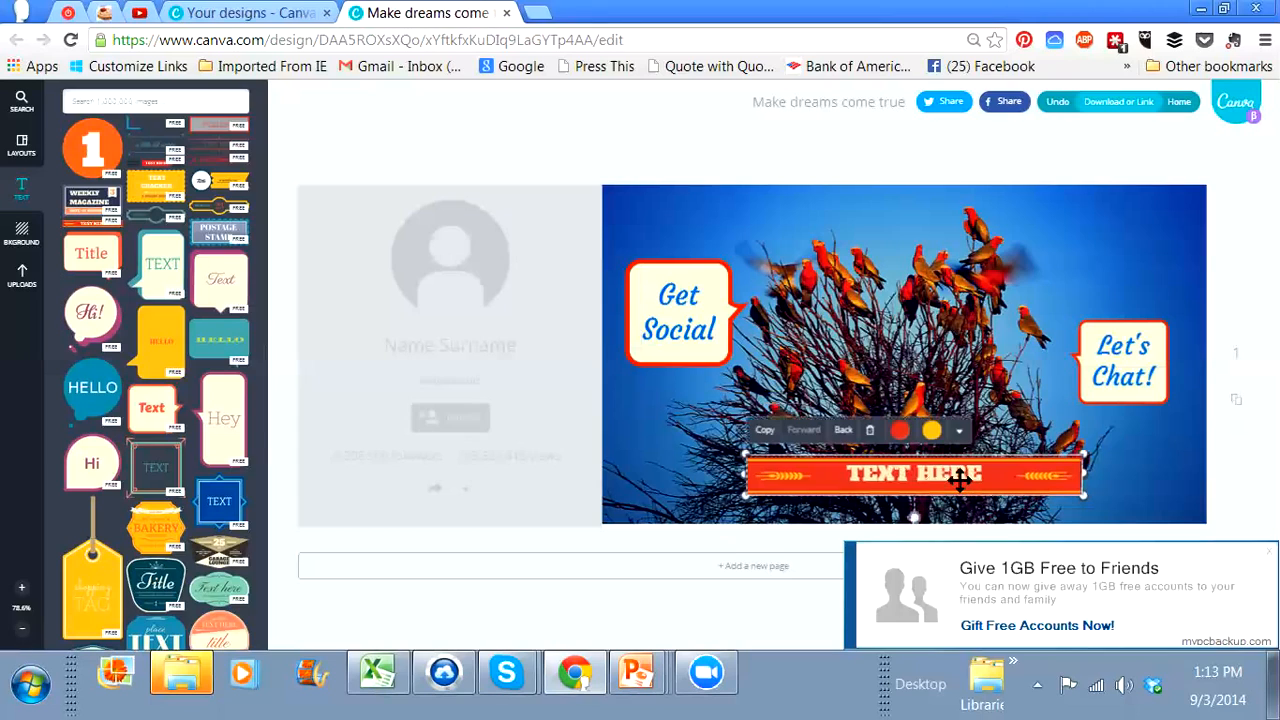
double_click(975, 474)
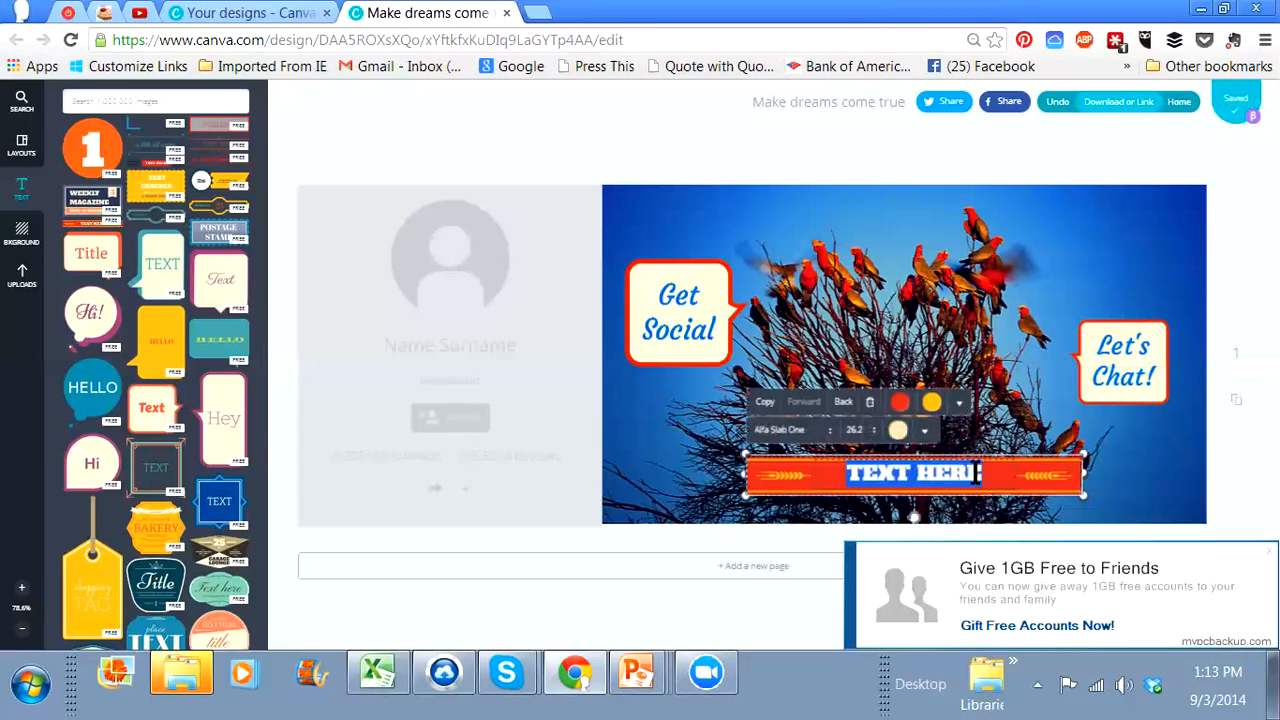
text(WWw.P)
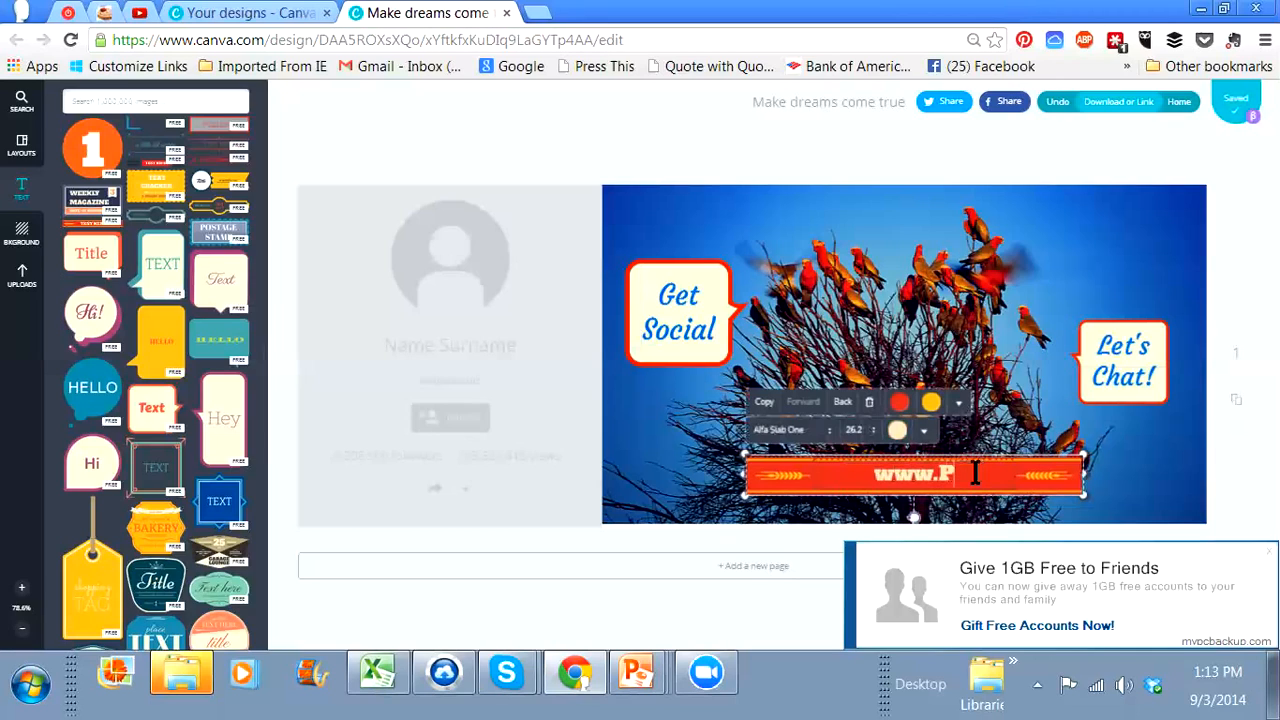
text(EER)
text(S)
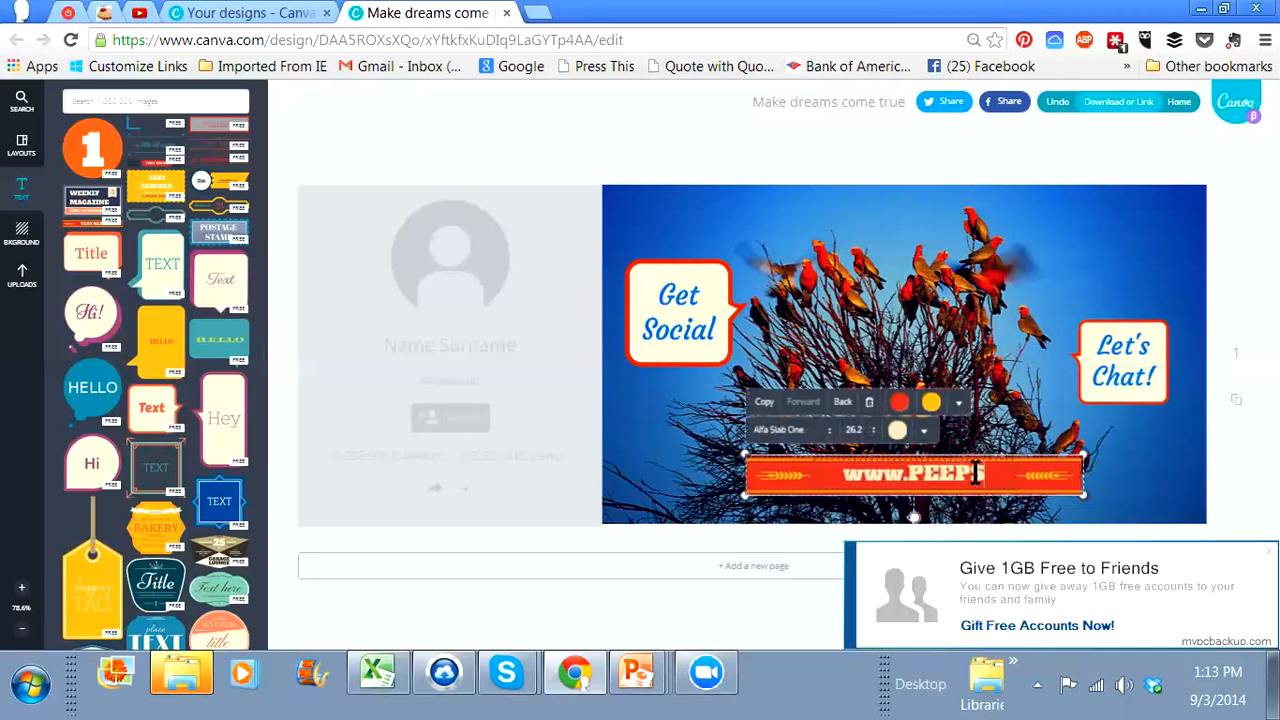
text(ocial)
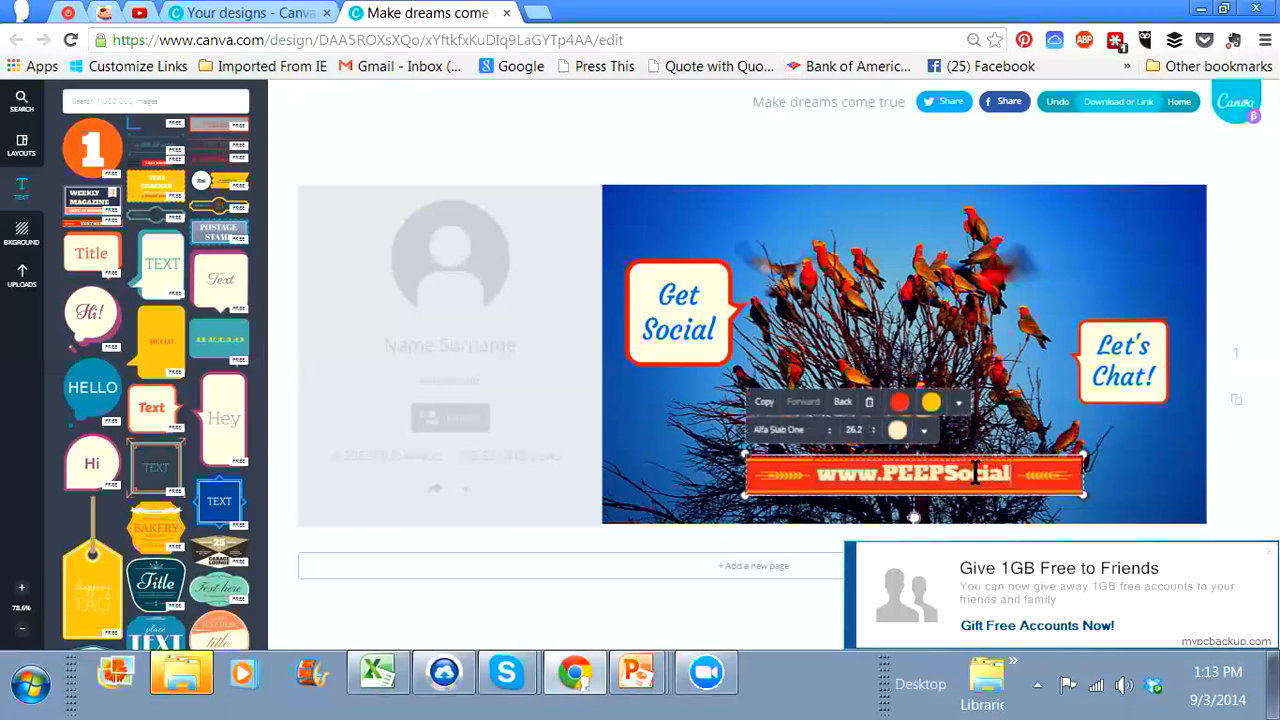
text(Media.com)
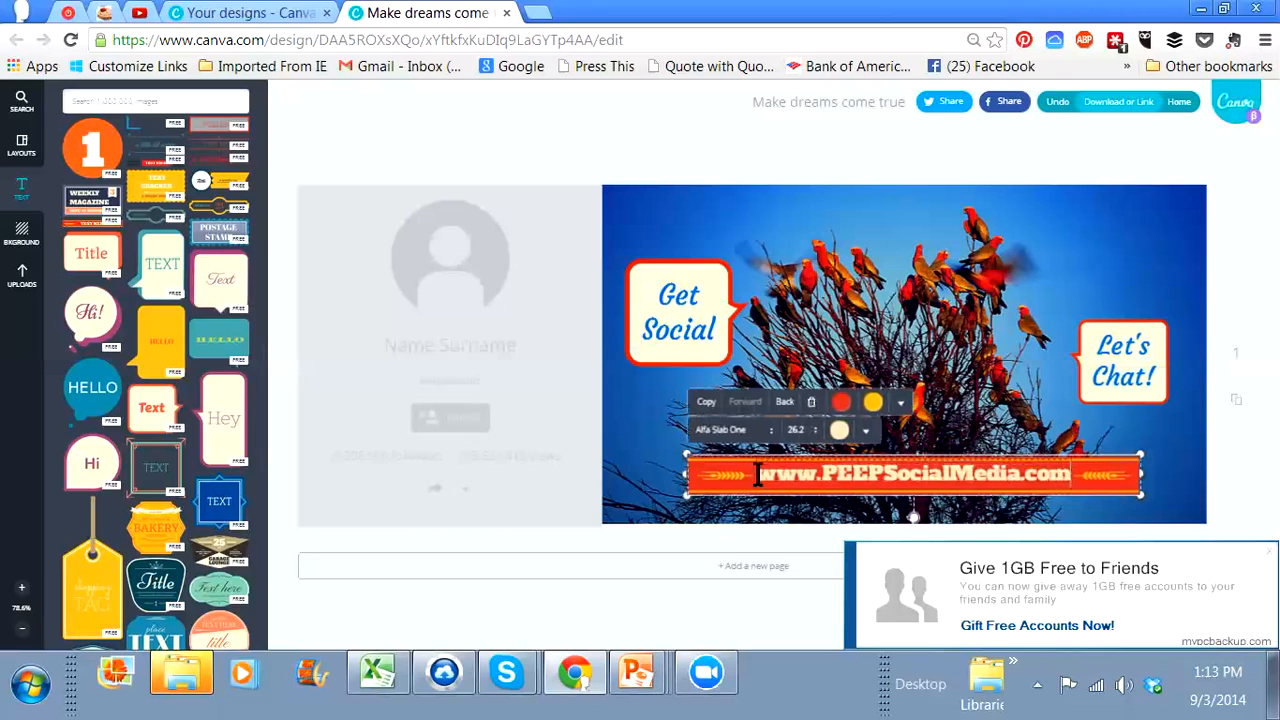
drag(757, 474, 1073, 480)
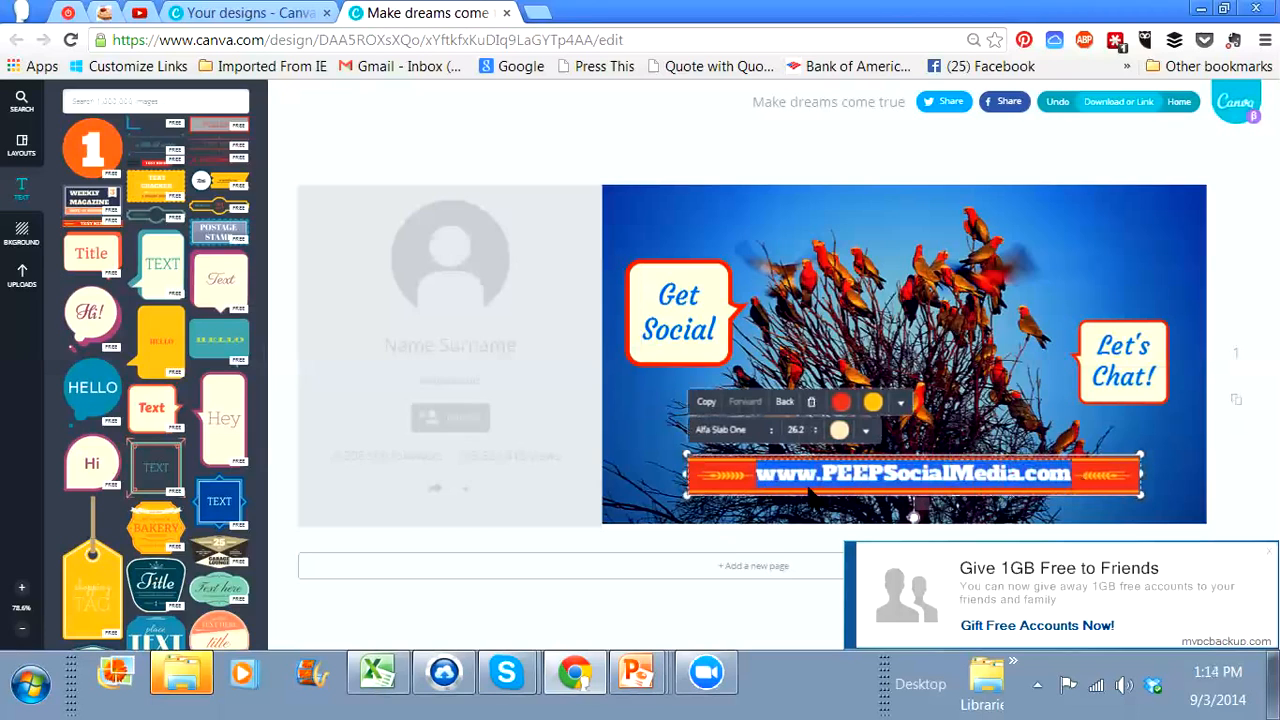
click(873, 403)
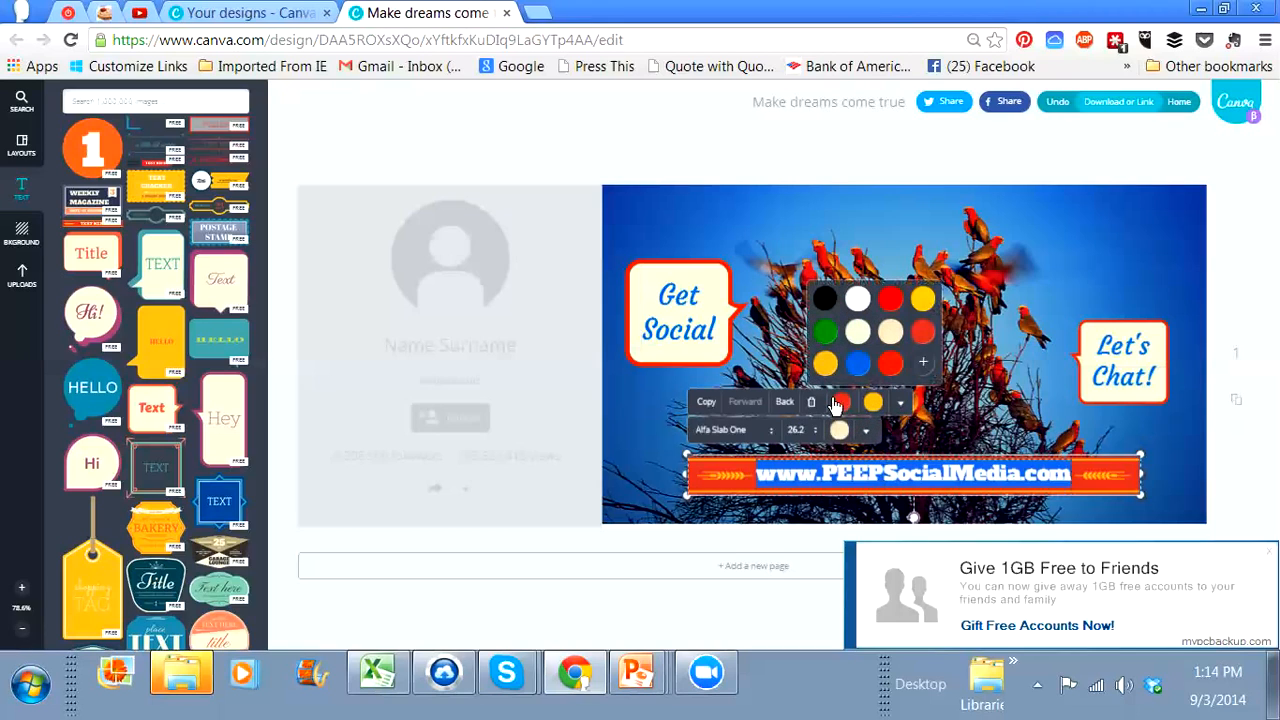
click(1086, 478)
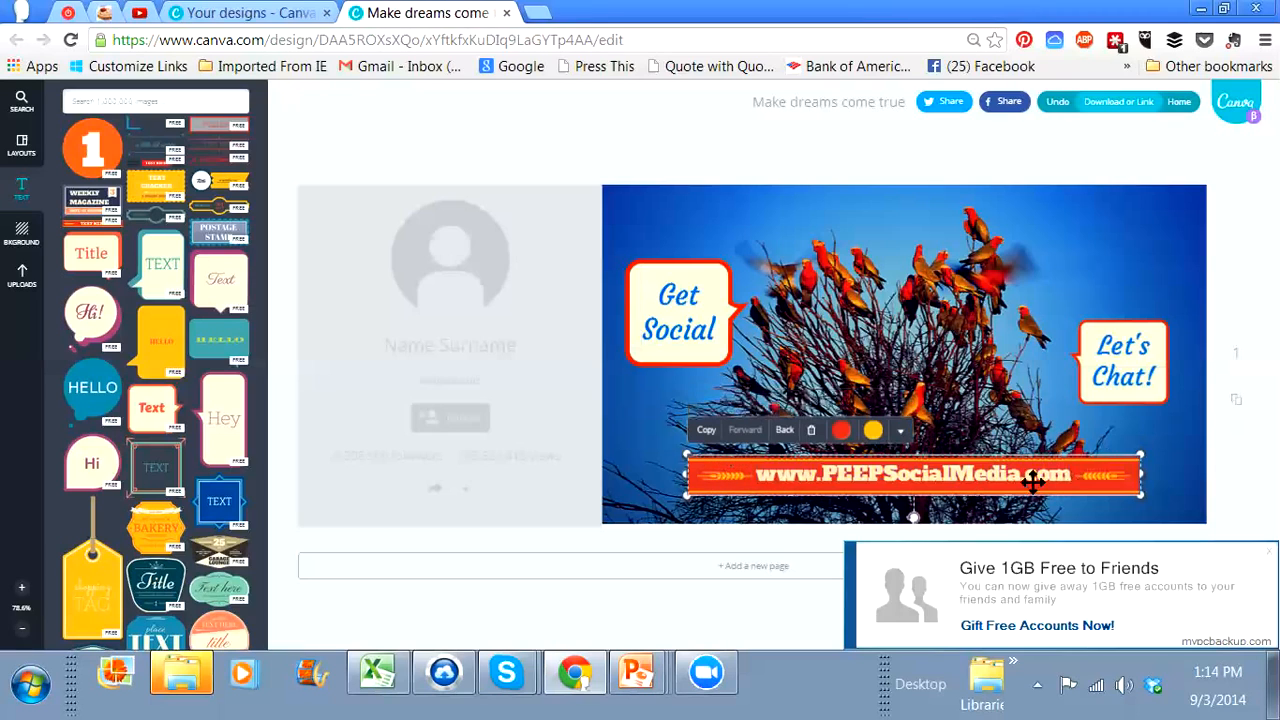
click(1068, 476)
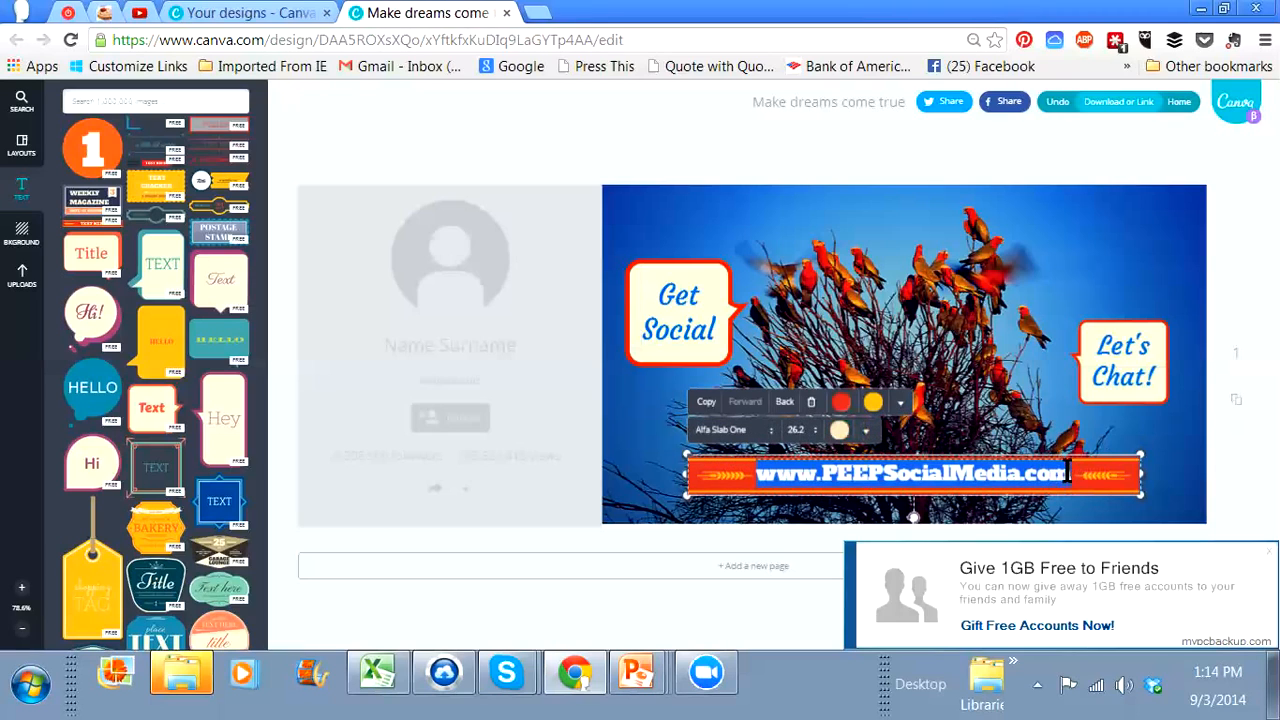
drag(1068, 476, 1115, 469)
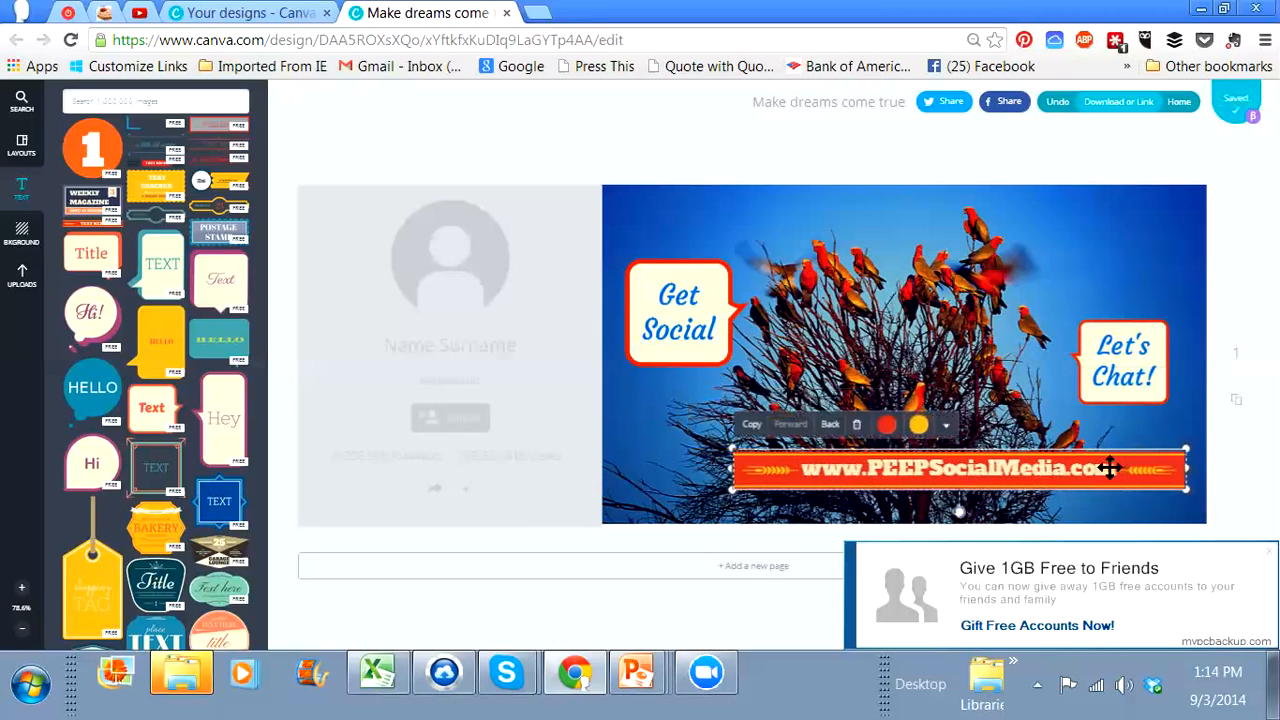
Step: Recolour the website text on the banner with the yellow of the banner's ornaments
click(1110, 467)
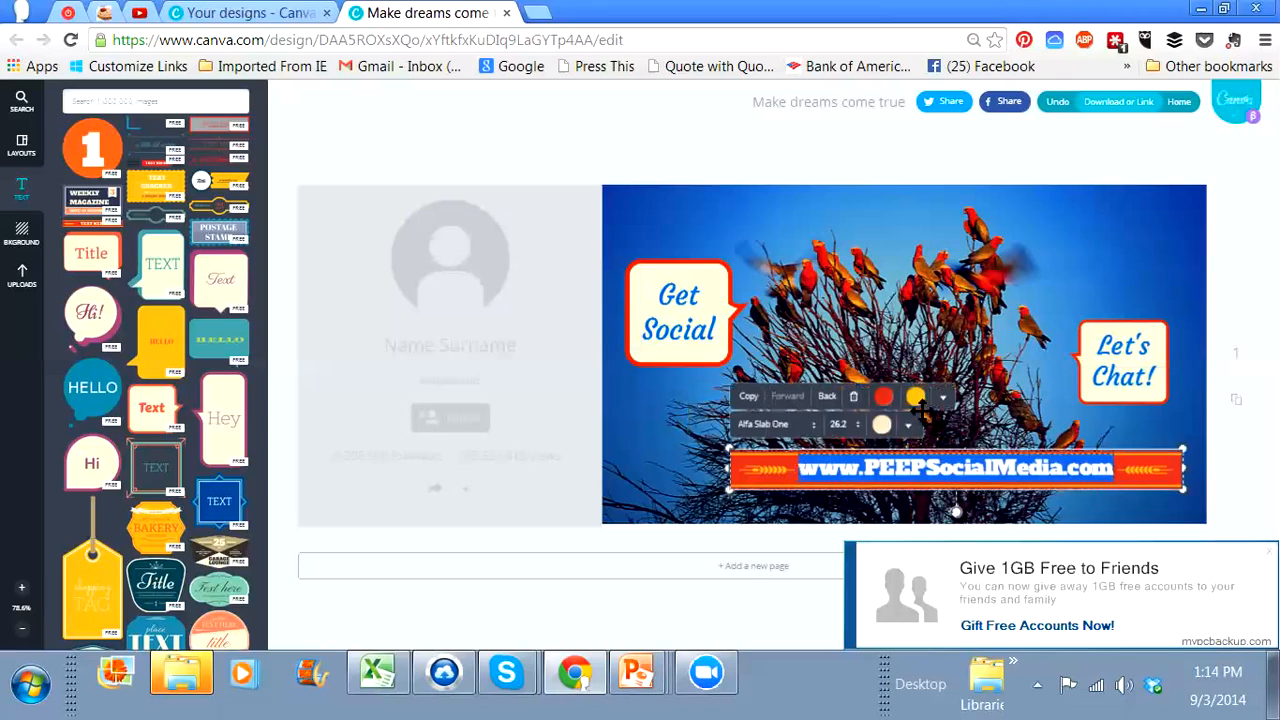
click(884, 428)
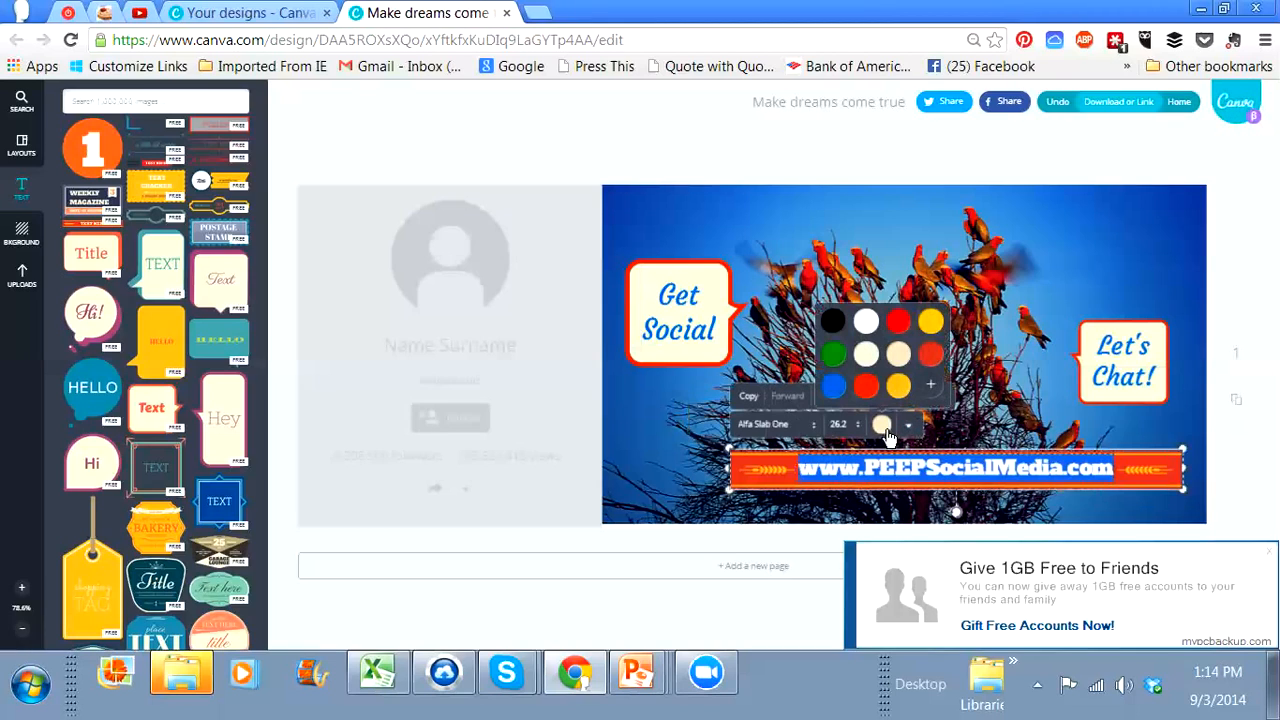
click(898, 389)
click(1042, 452)
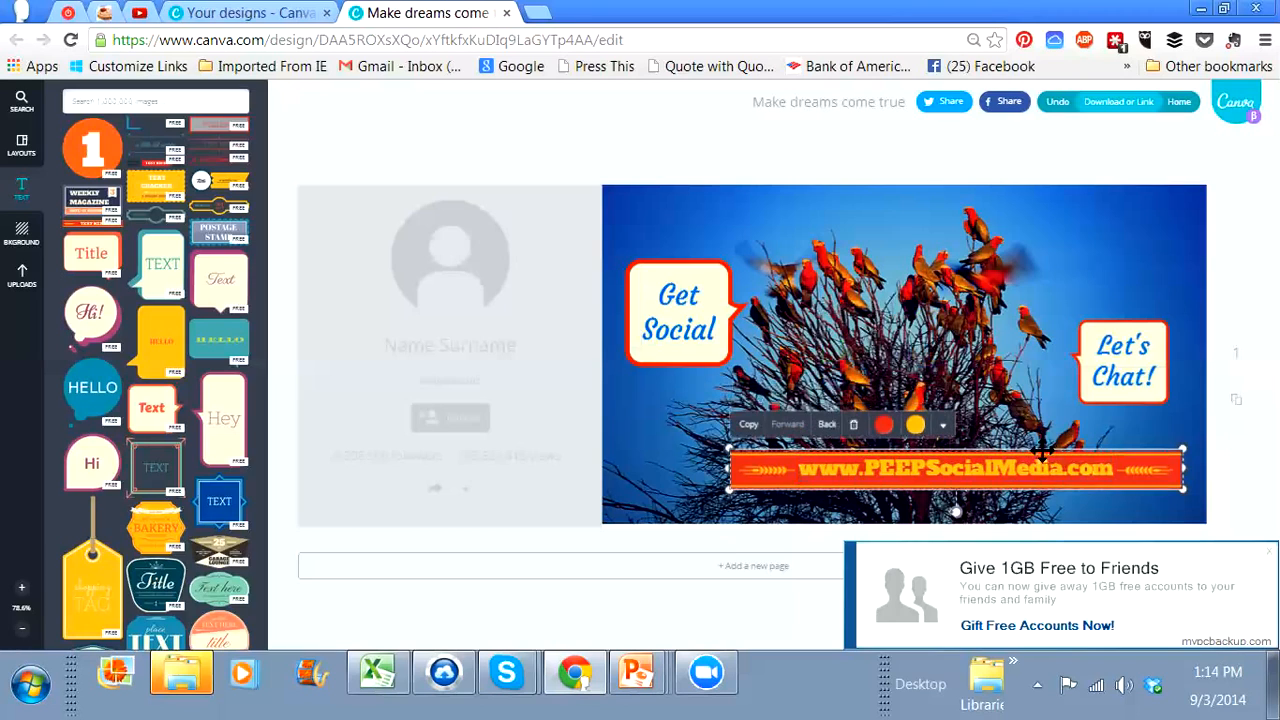
Step: Centre the website banner along the lower edge of the bird photo and deselect it
drag(1034, 459, 986, 469)
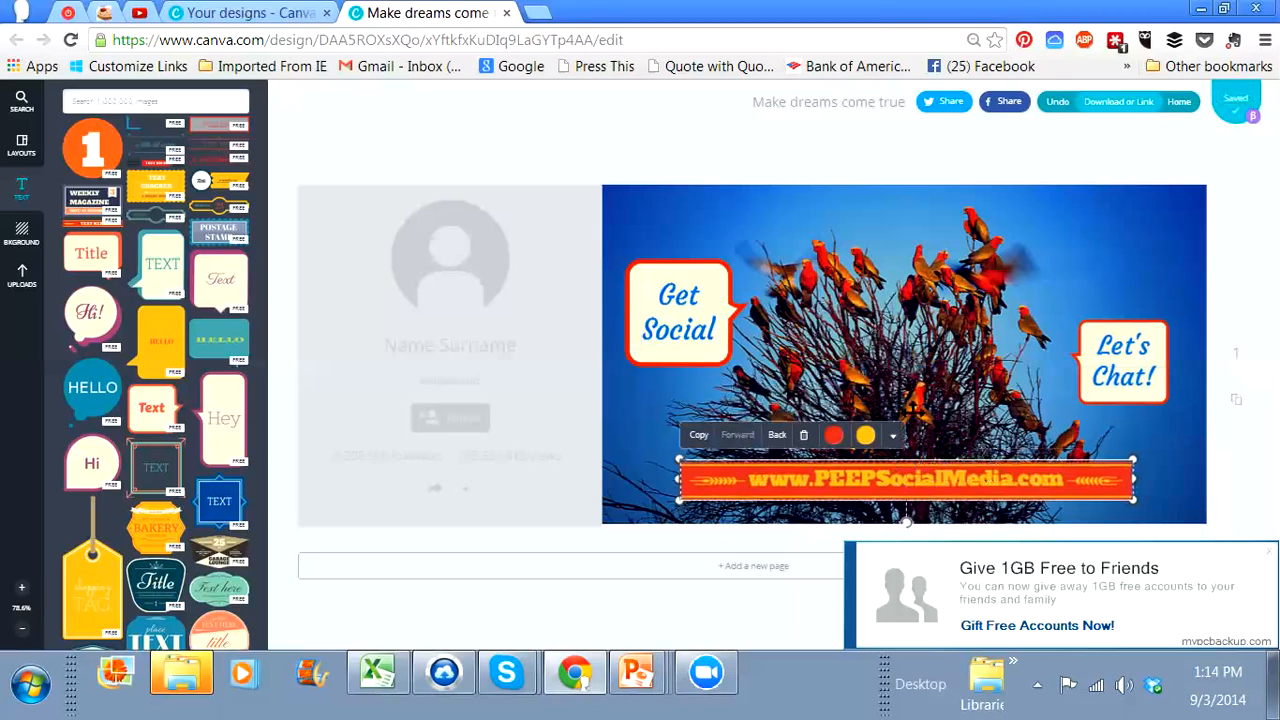
drag(908, 467, 908, 470)
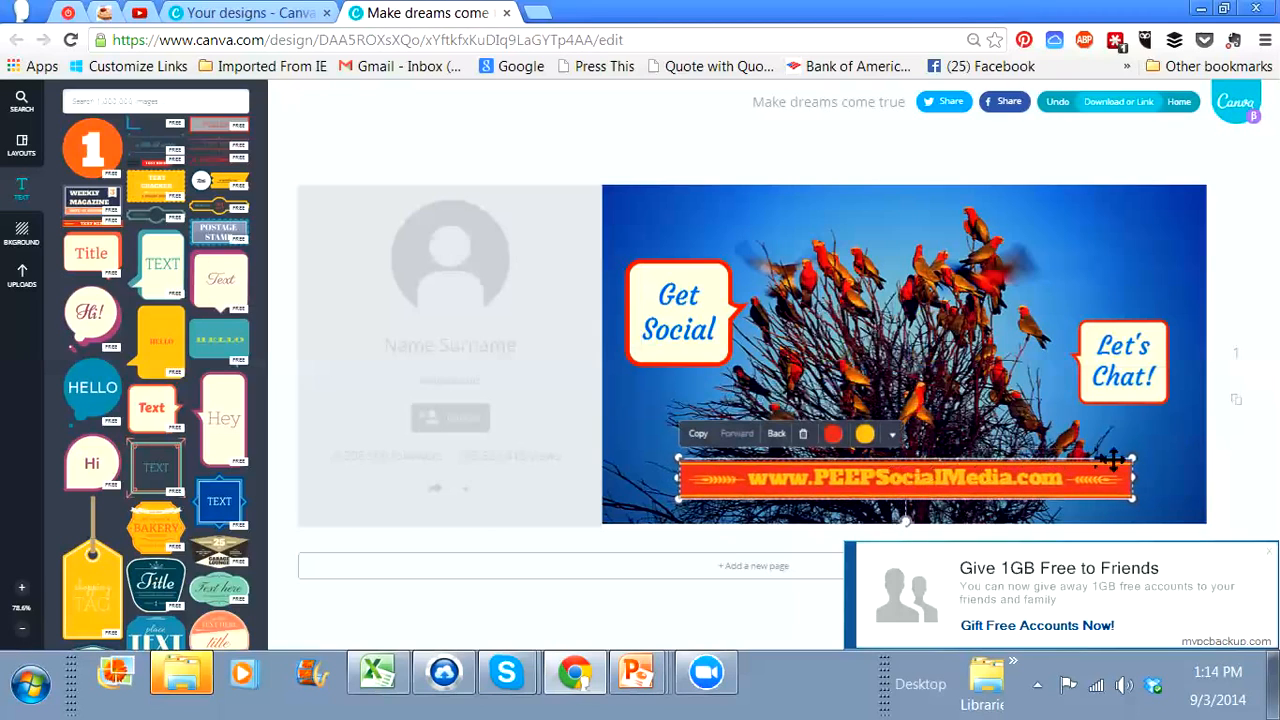
click(1171, 467)
click(1171, 467)
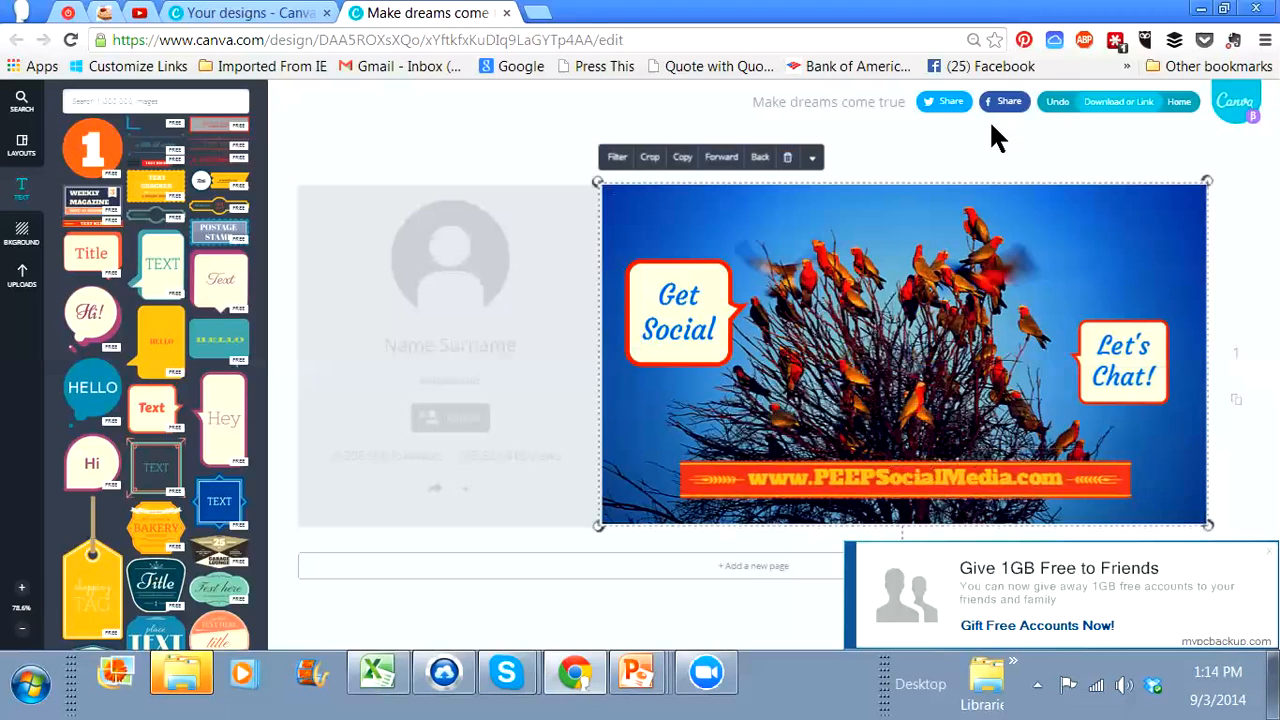
Step: Download the finished cover as an image and close the export dialog
click(1110, 105)
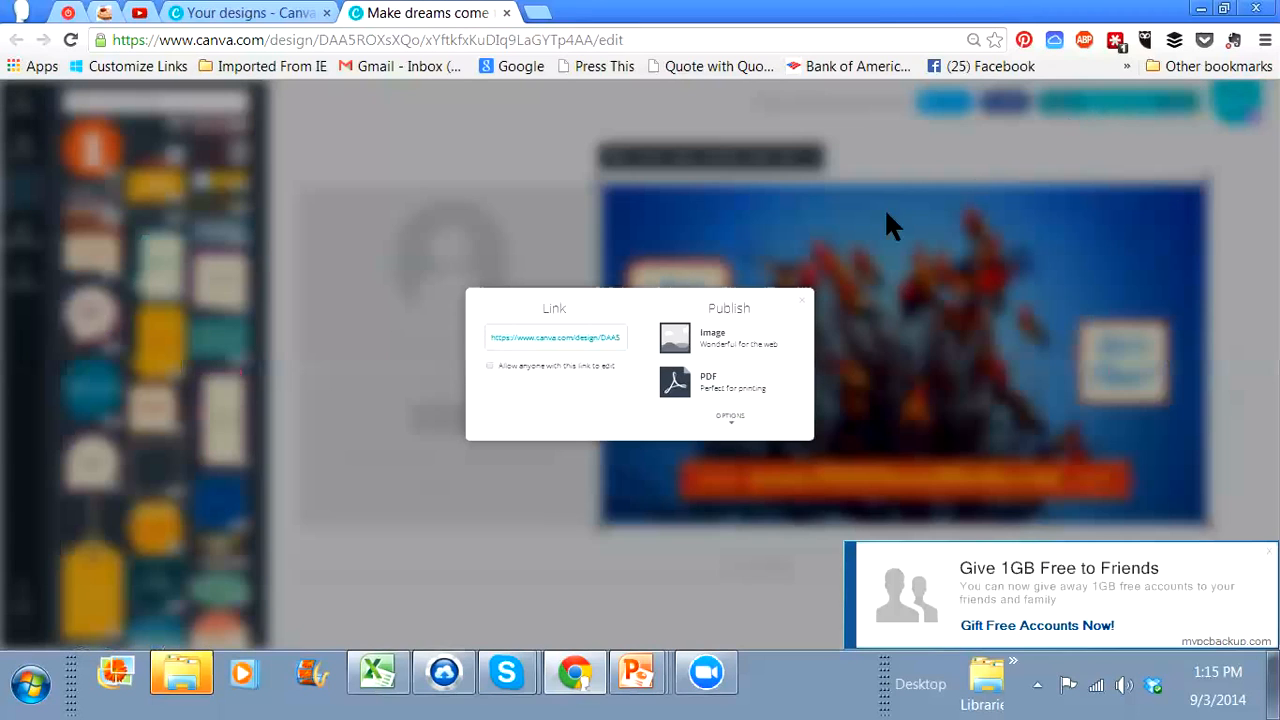
click(710, 338)
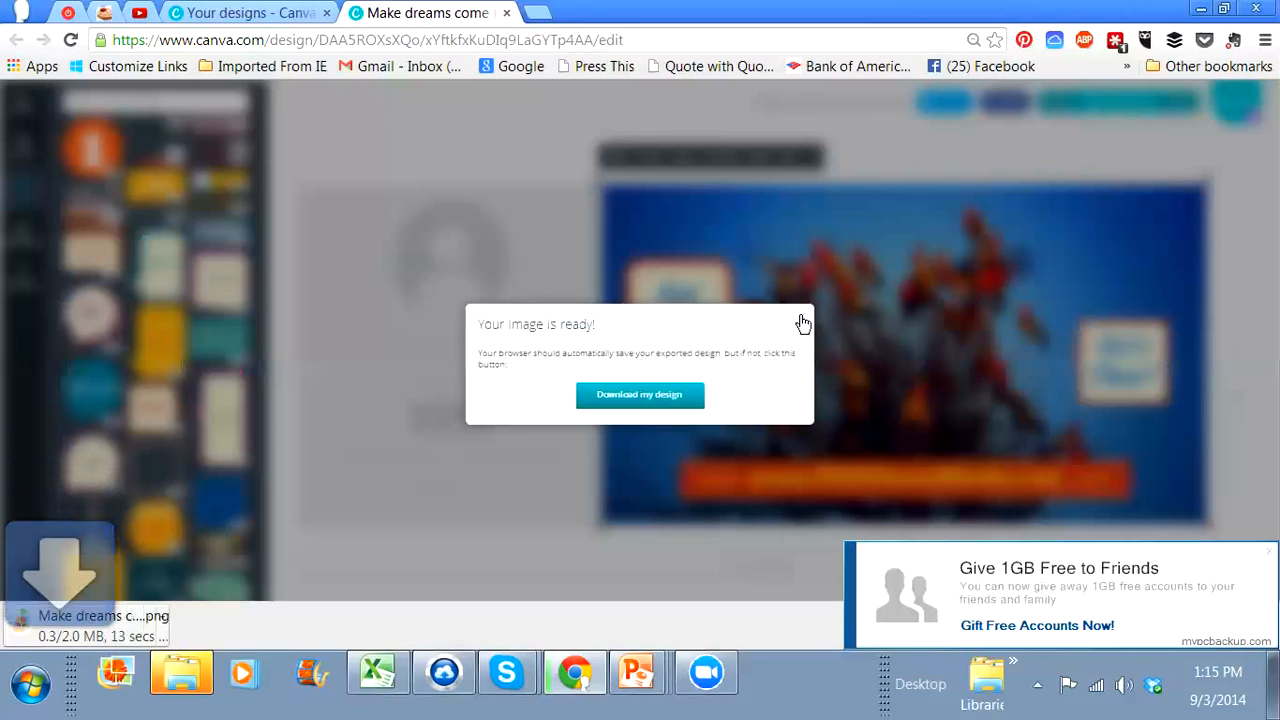
click(444, 331)
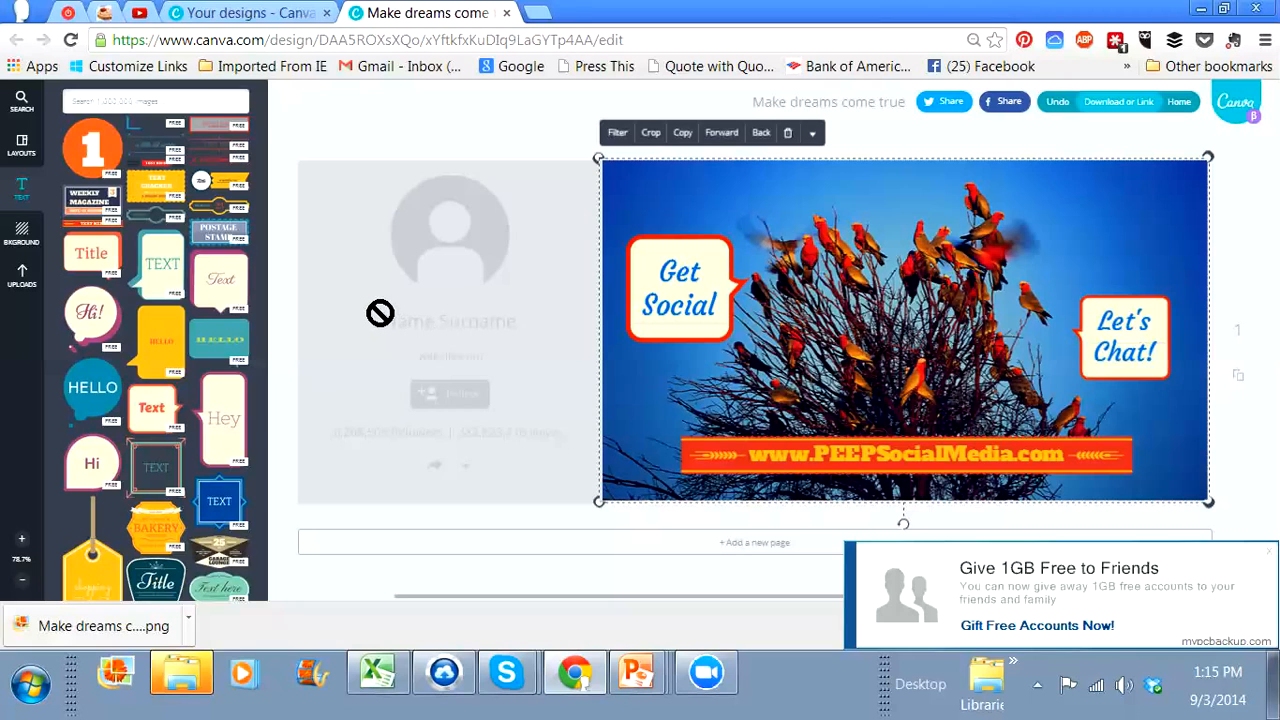
Step: Browse further down the design elements, add the $1.00 printed-page photo to the cover and delete it again
scroll(193, 345, down, 10)
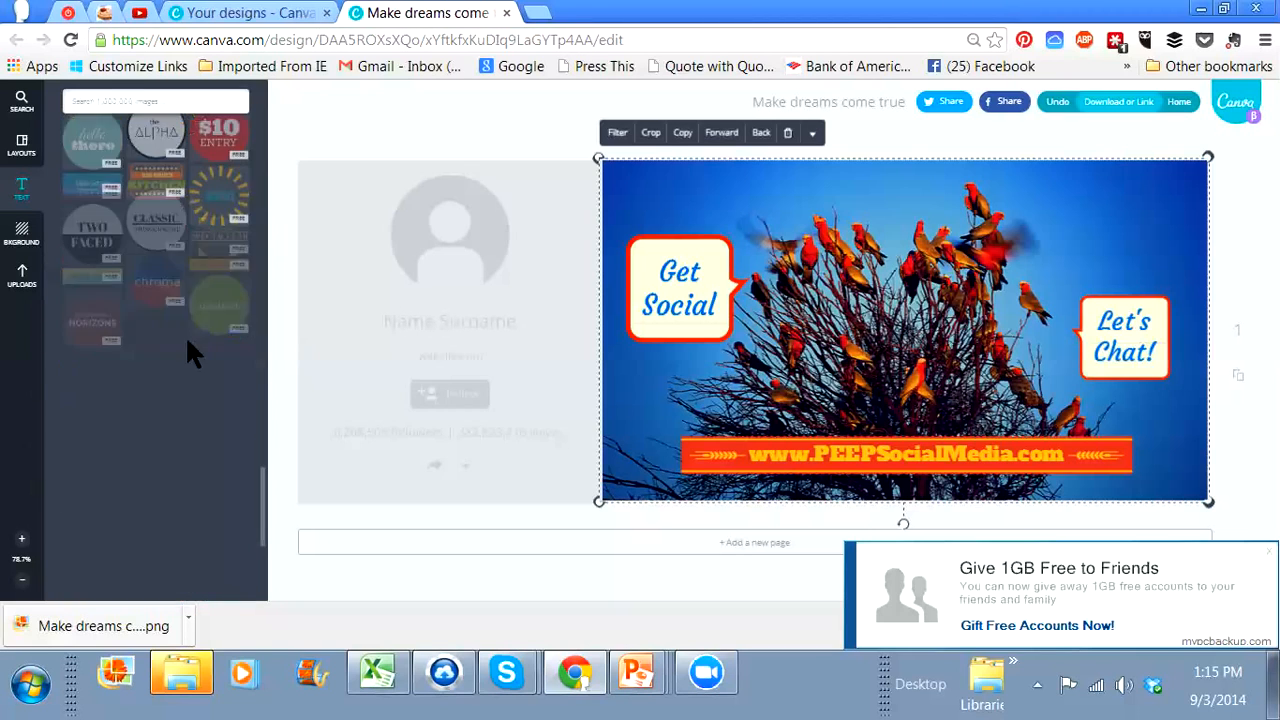
scroll(190, 350, down, 5)
scroll(190, 350, down, 3)
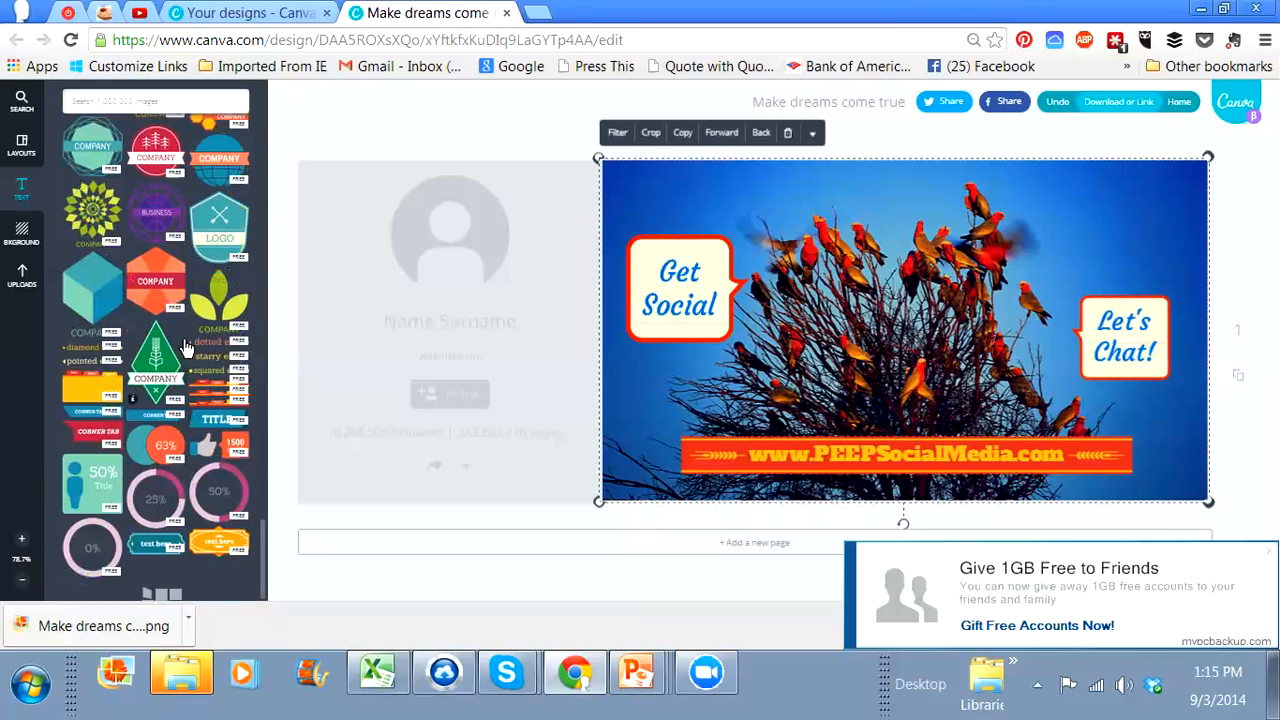
scroll(186, 347, down, 5)
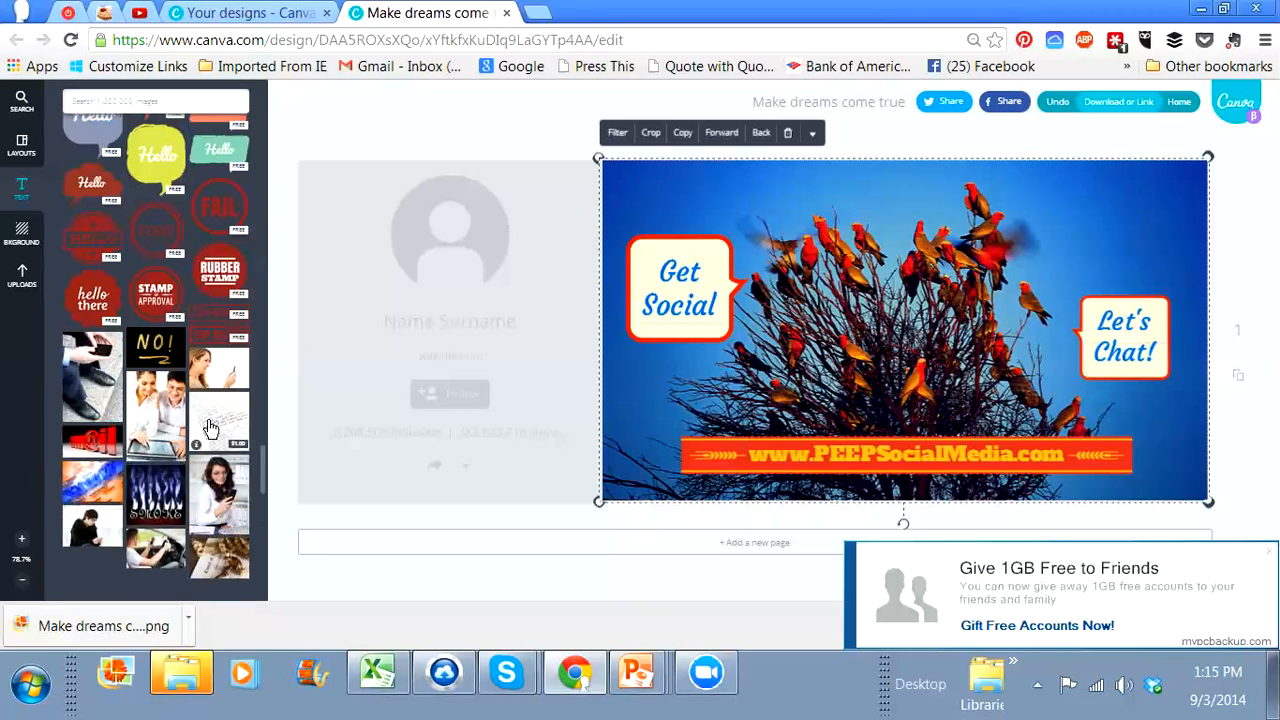
click(210, 428)
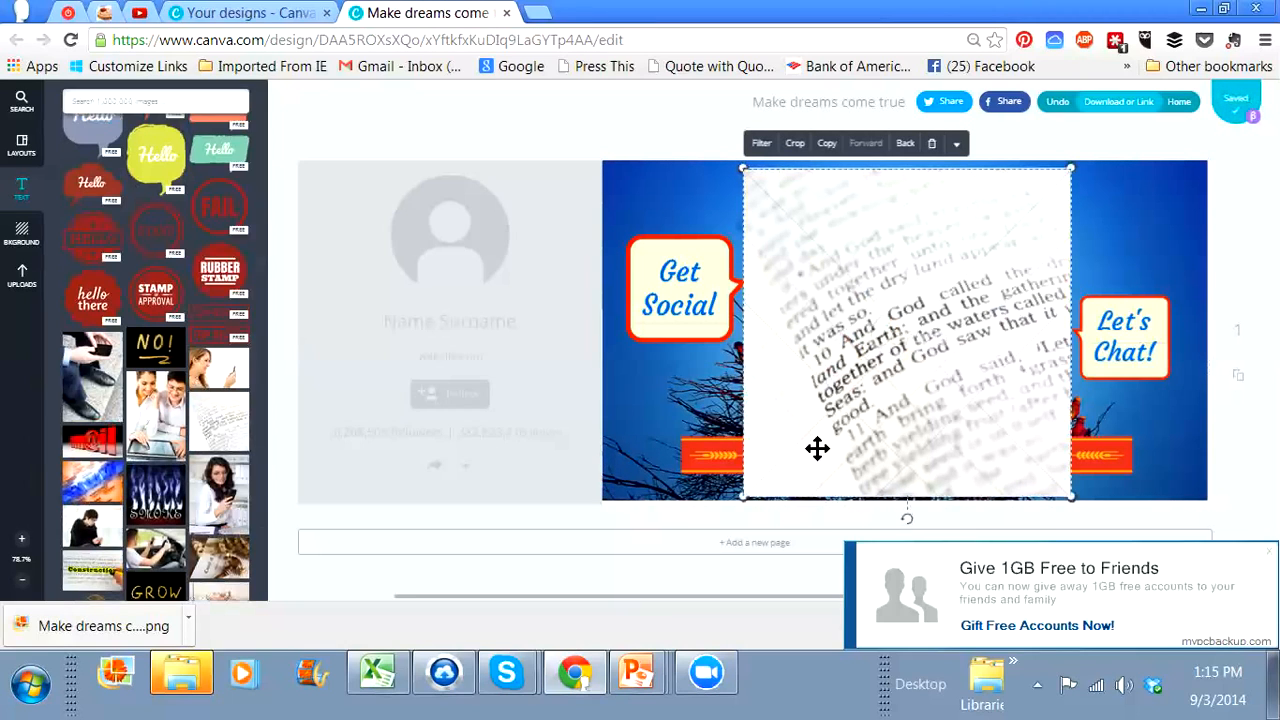
key(Delete)
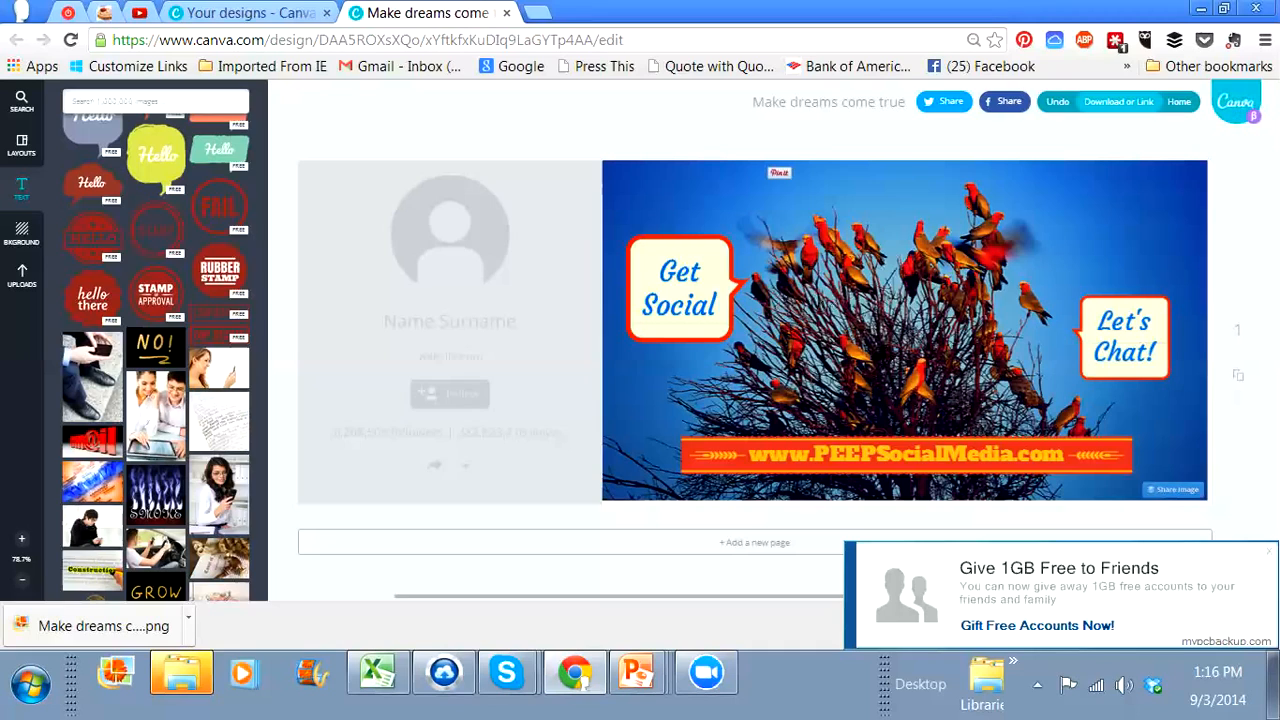
Step: Open the downloaded file "Make dreams come true.png"
click(137, 628)
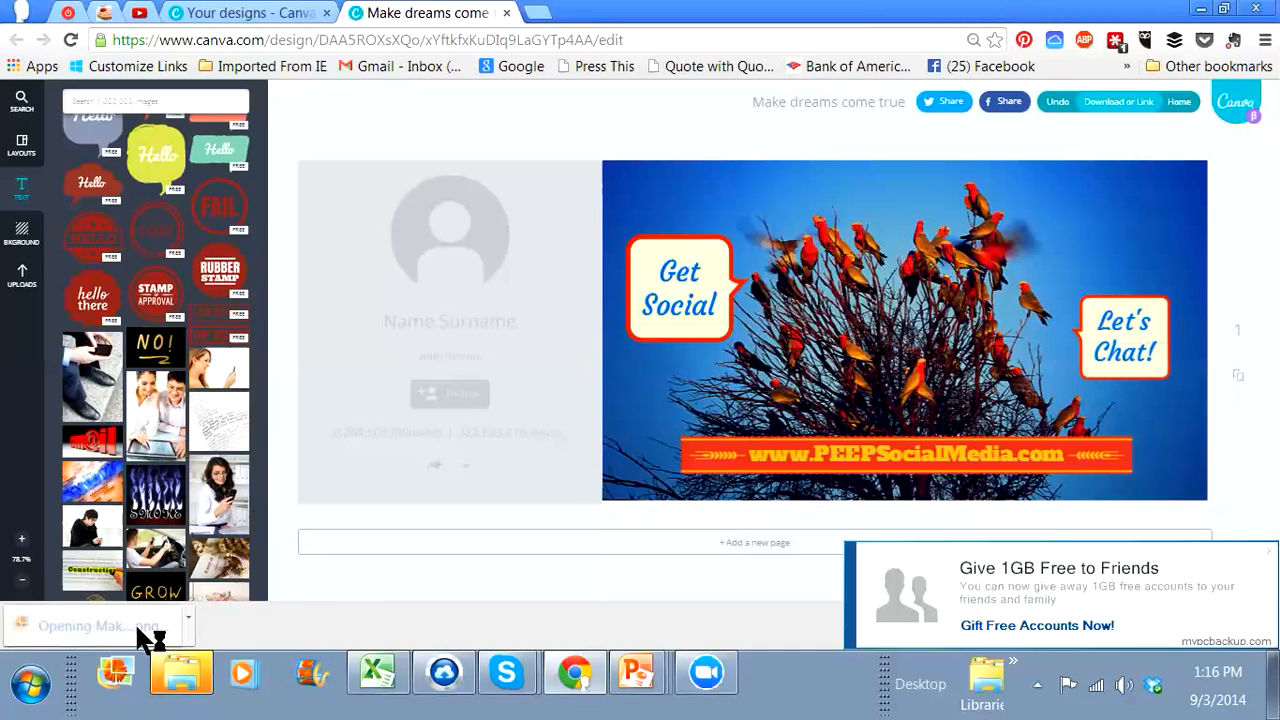